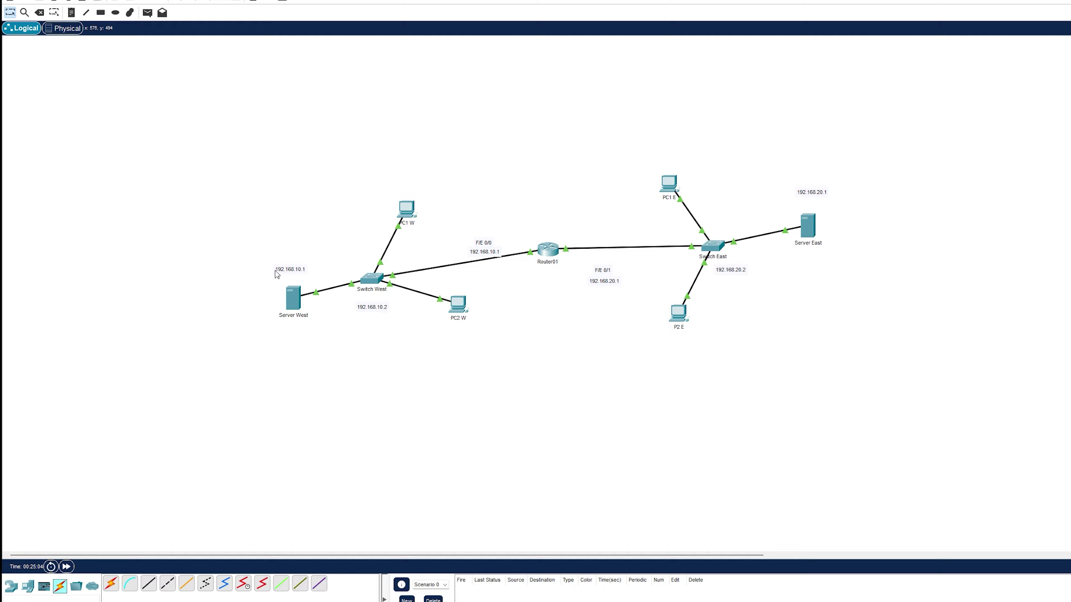
Step: Review the static IP configuration of Server West
left_click(293, 298)
left_click(504, 219)
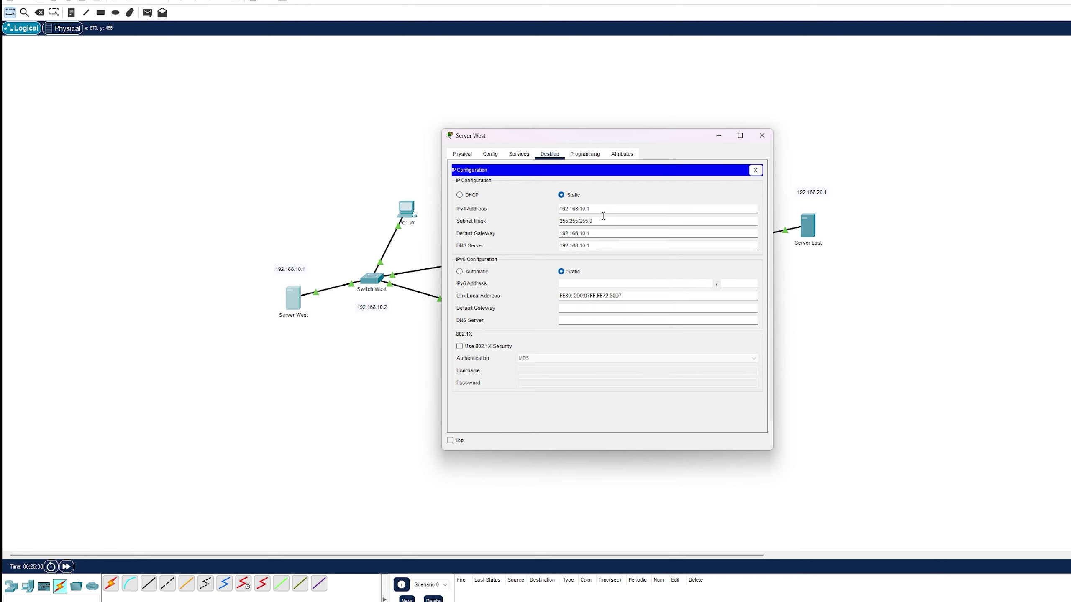
left_click(755, 169)
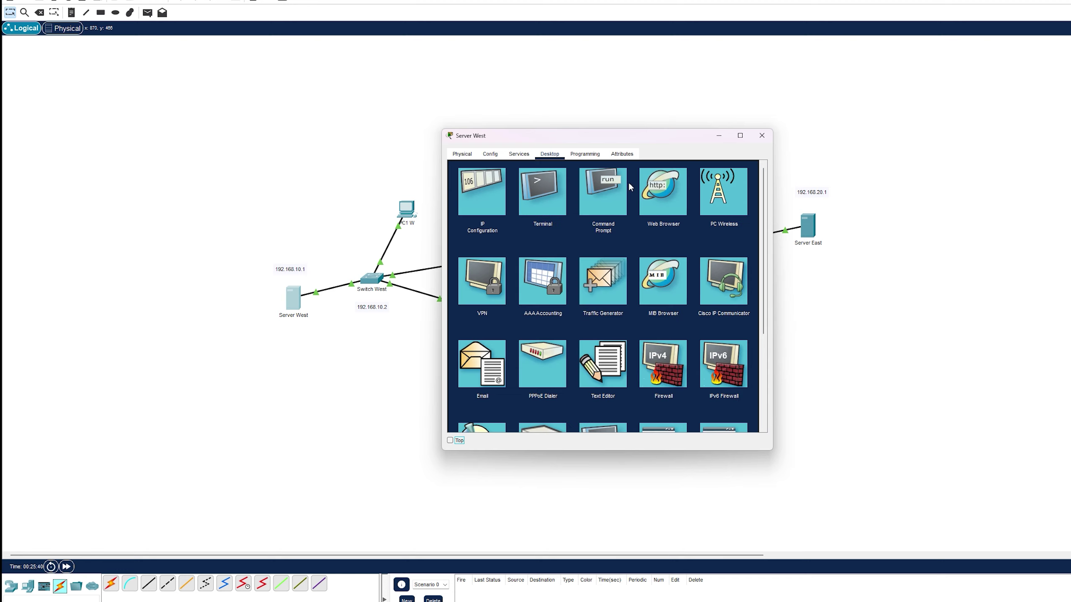
Step: Set the start IP address of Server West's DHCP pool to 192.168.10.5 and save the pool
left_click(519, 154)
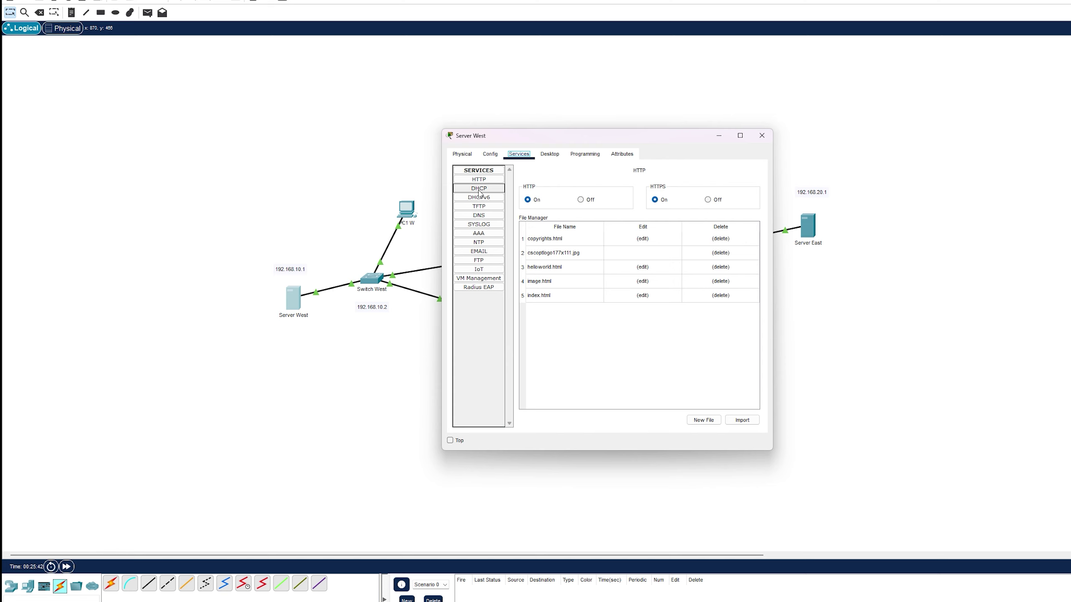
left_click(486, 191)
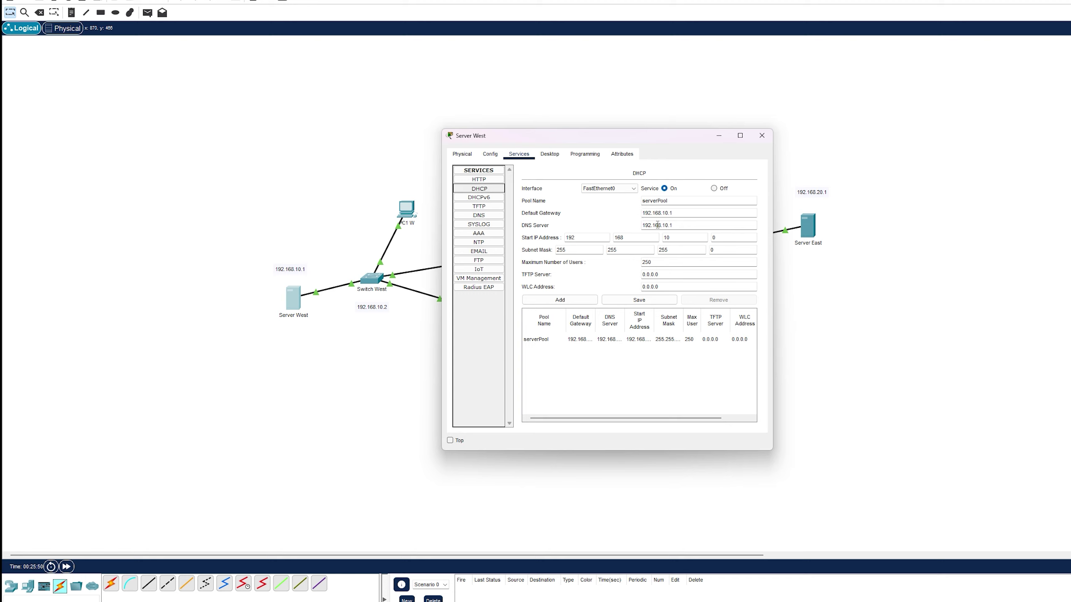
left_click(734, 240)
type("5")
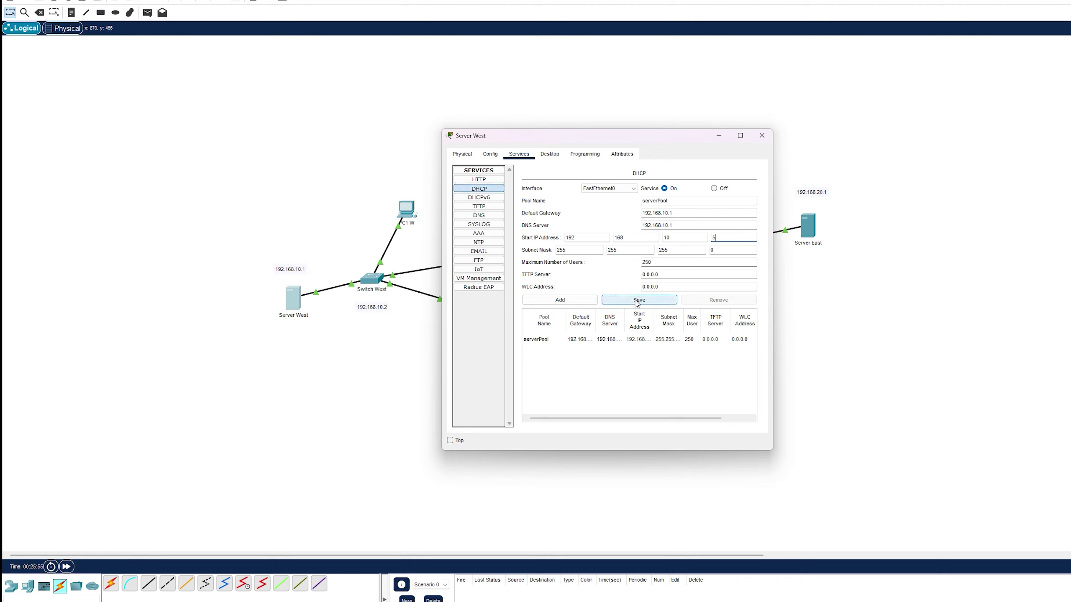
left_click(637, 300)
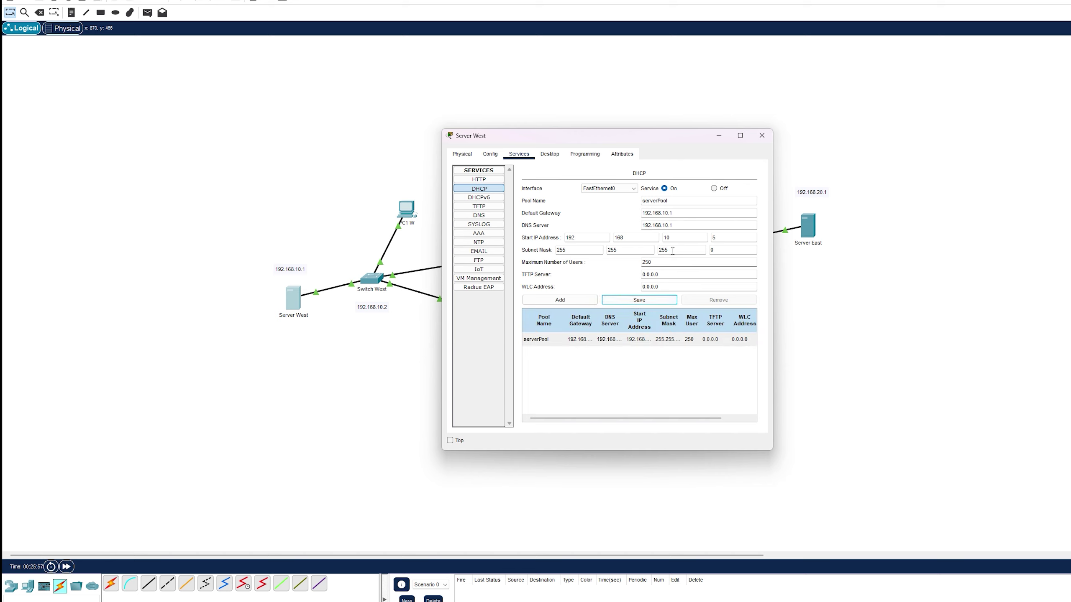
left_click(761, 136)
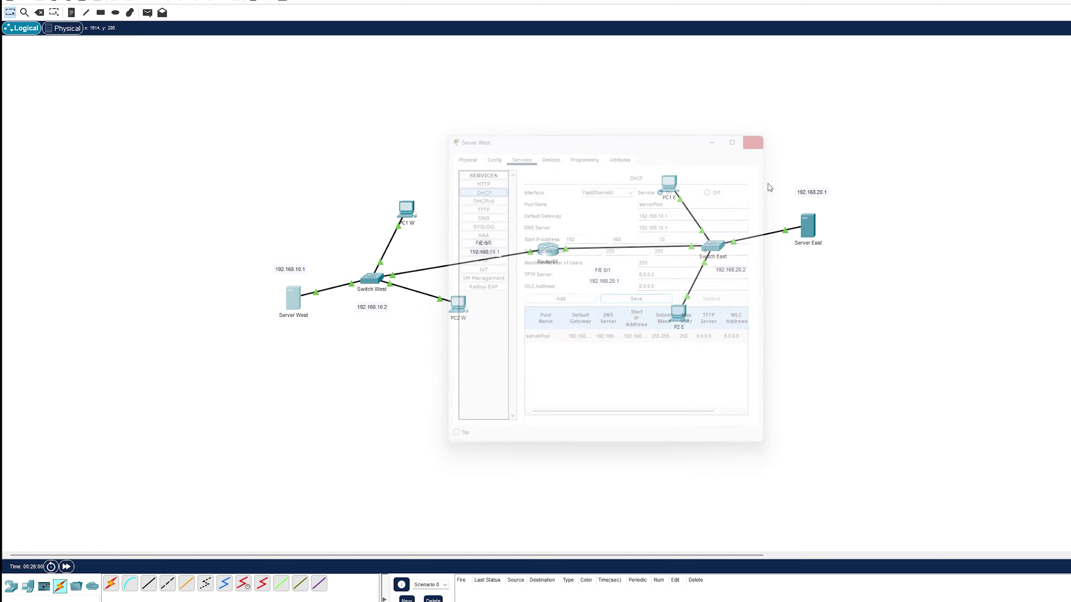
Step: Check the DHCP pool settings on Server East
left_click(807, 226)
left_click(478, 189)
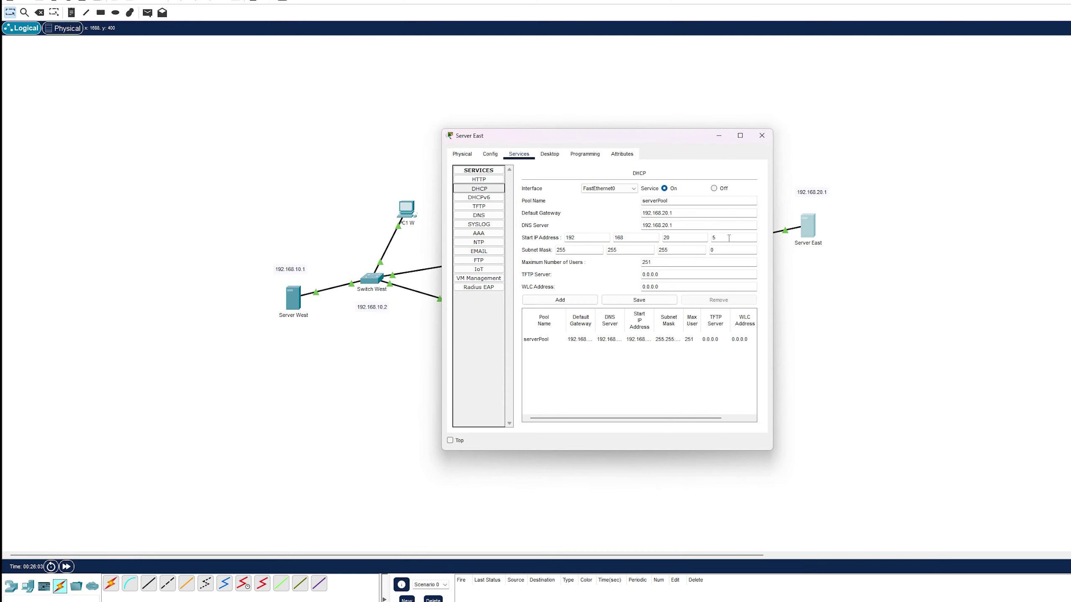
left_click(761, 136)
Step: Review the DNS service settings on Server West
left_click(293, 297)
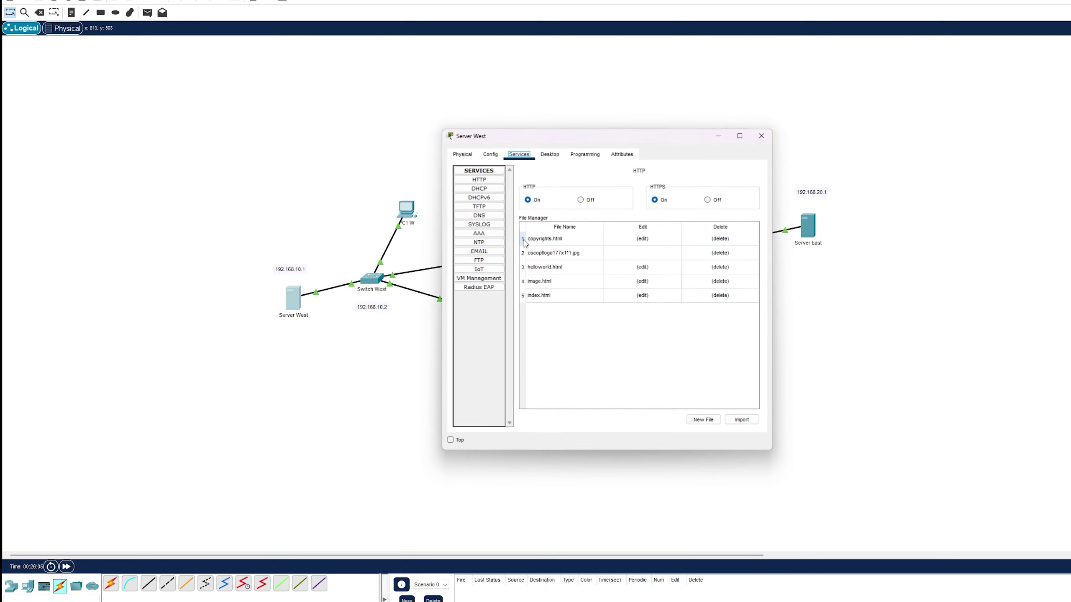
left_click(762, 135)
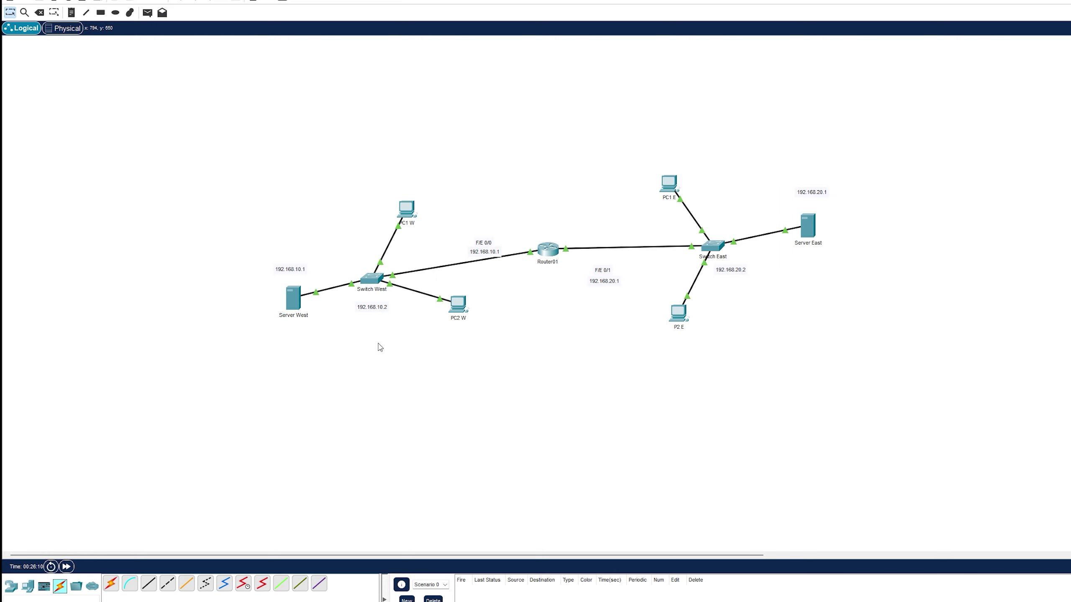
left_click(297, 307)
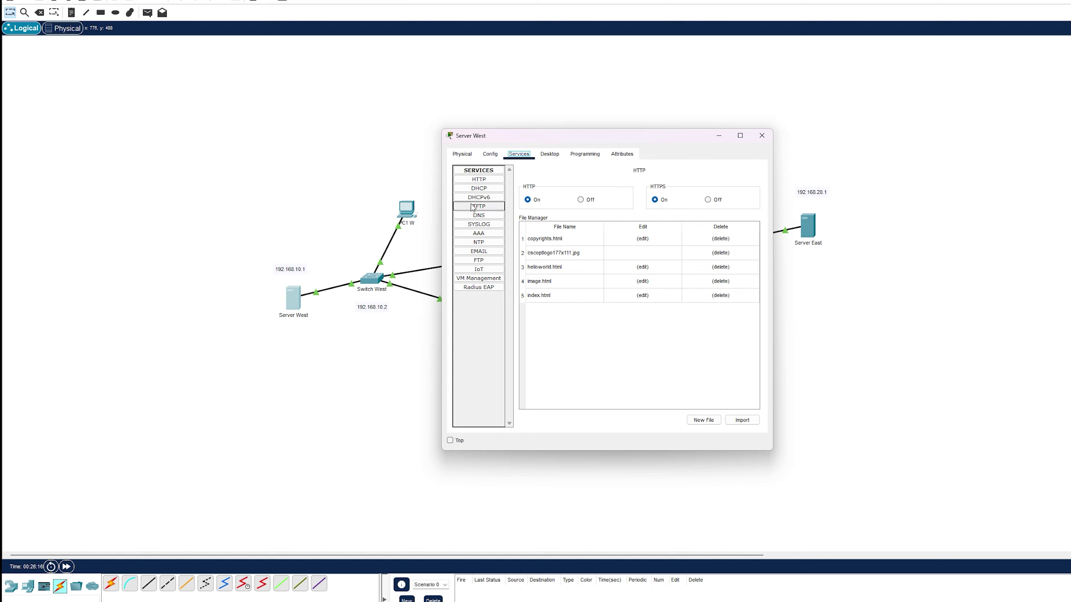
left_click(481, 215)
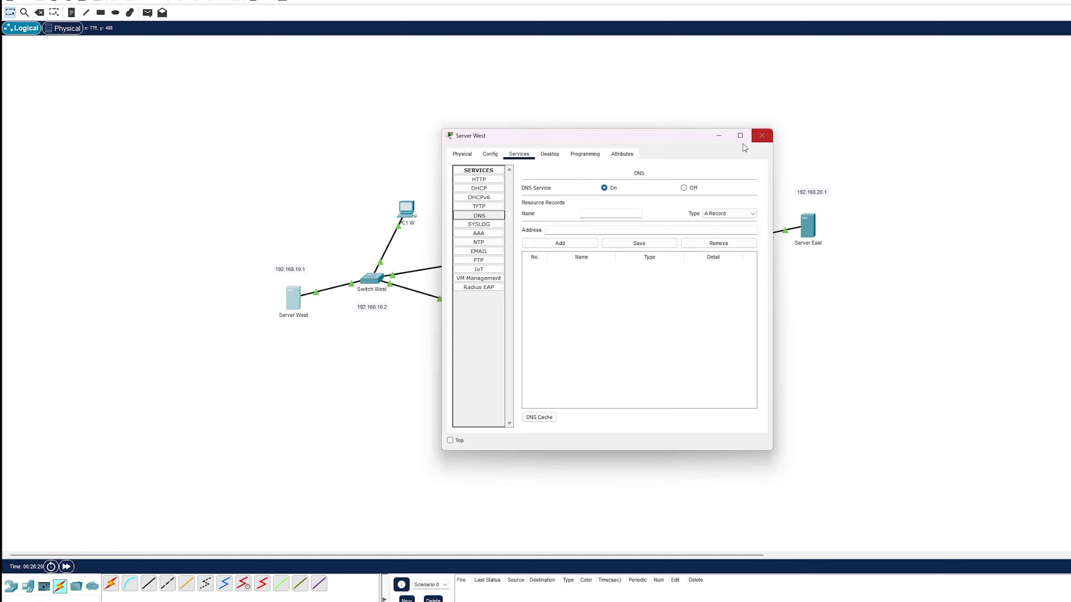
left_click_drag(670, 143, 1070, 164)
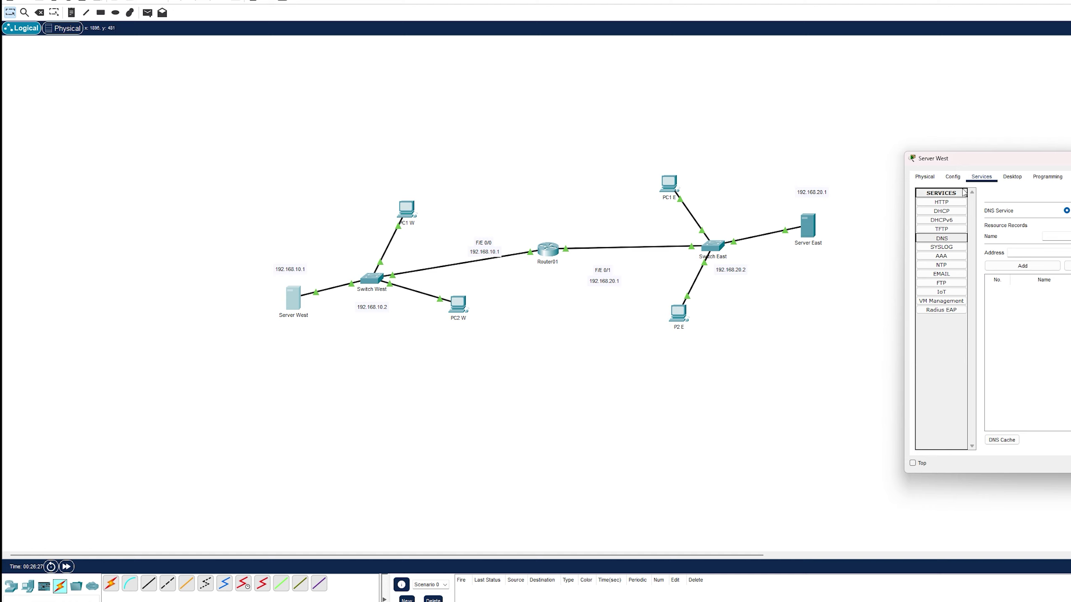
left_click_drag(1033, 162, 826, 161)
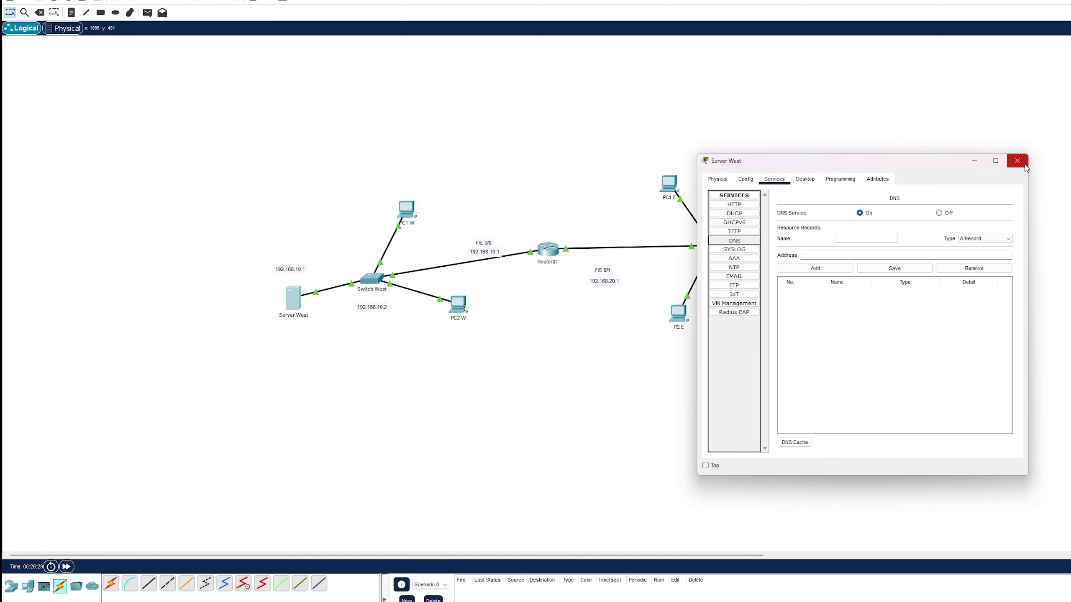
left_click(1039, 160)
Step: Recheck the saved DHCP pool settings on Server West
left_click(294, 299)
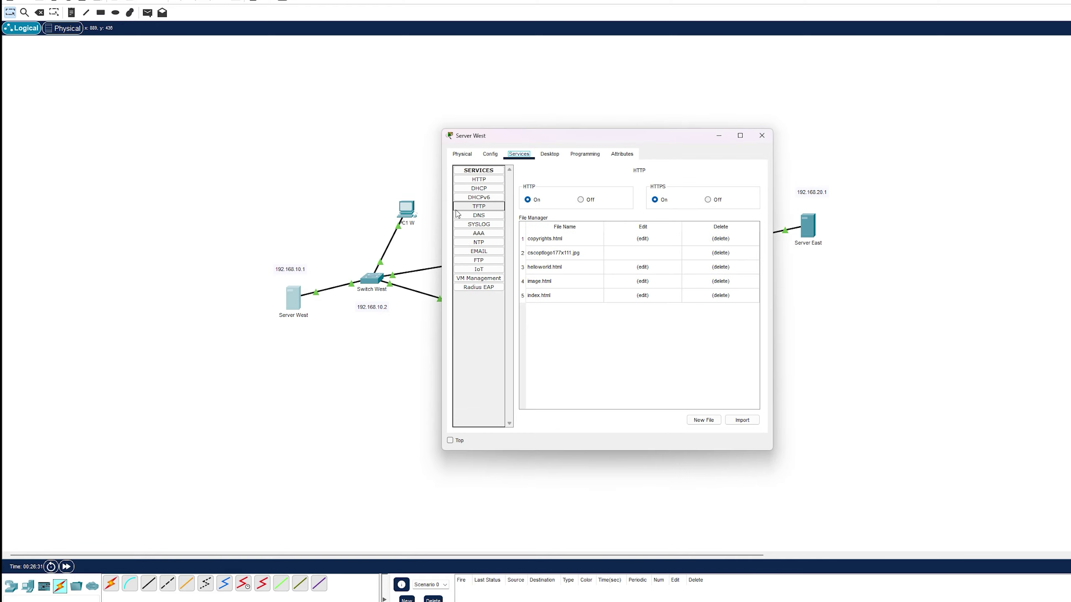
left_click(476, 190)
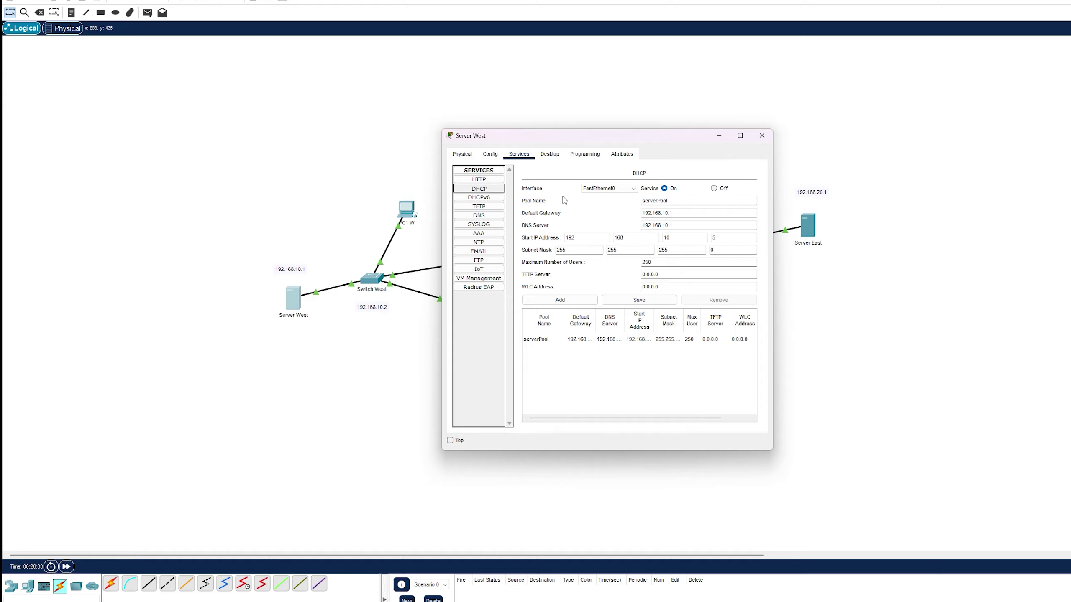
left_click(761, 135)
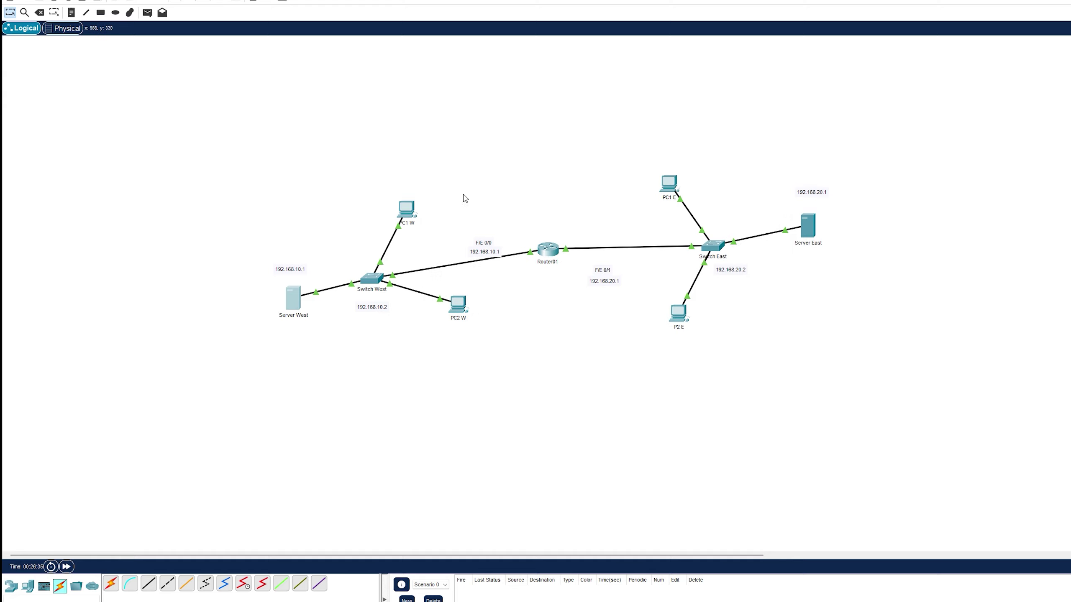
Step: Inspect the IP configuration assigned to PC1 W by DHCP
left_click(407, 208)
left_click(493, 201)
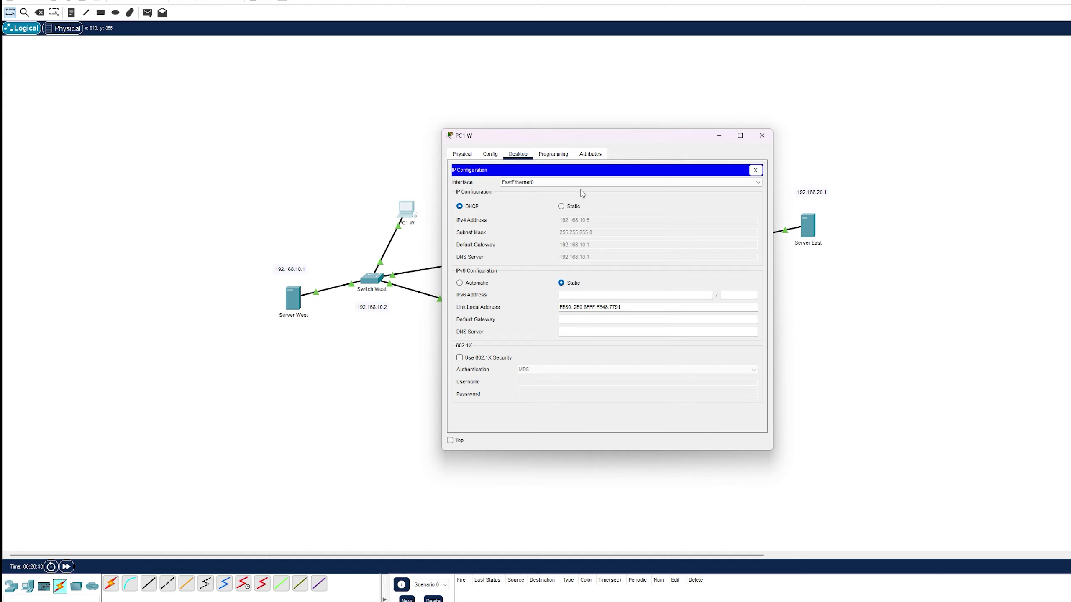
left_click(761, 136)
left_click(458, 304)
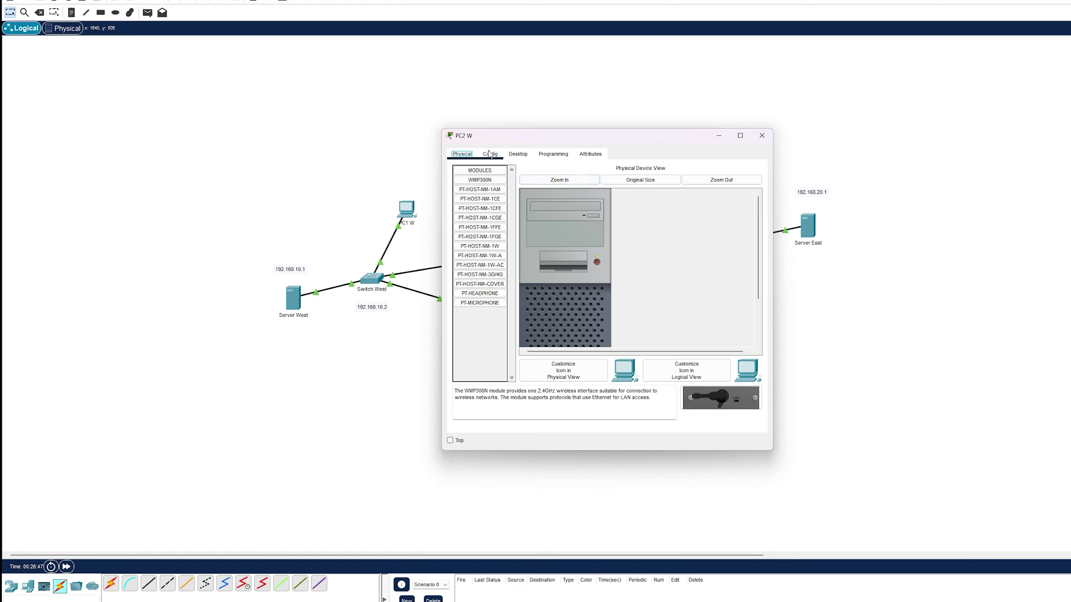
left_click(518, 154)
left_click(548, 154)
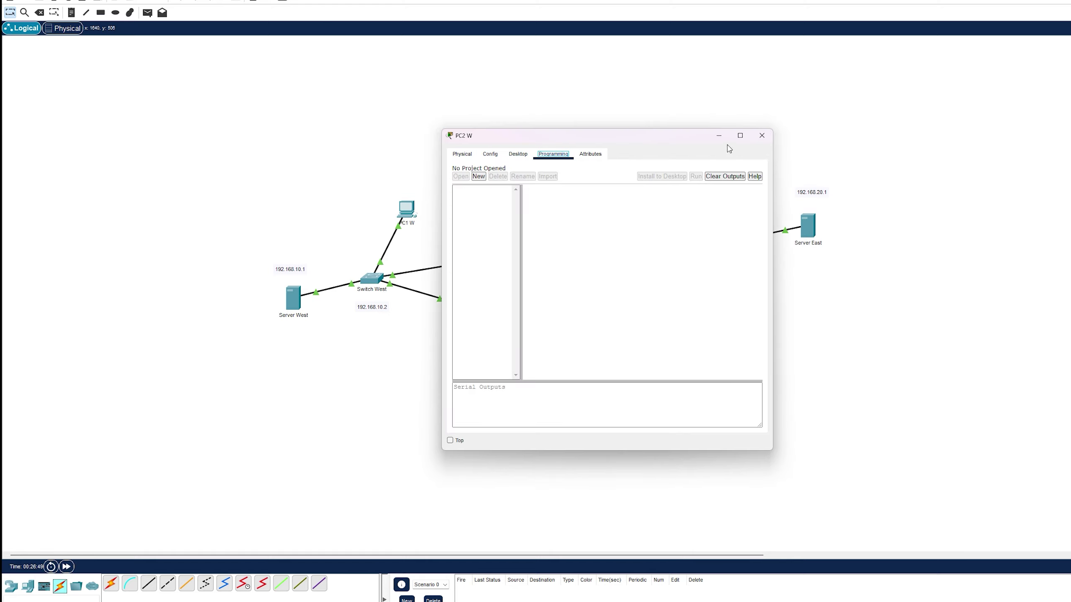
left_click(761, 136)
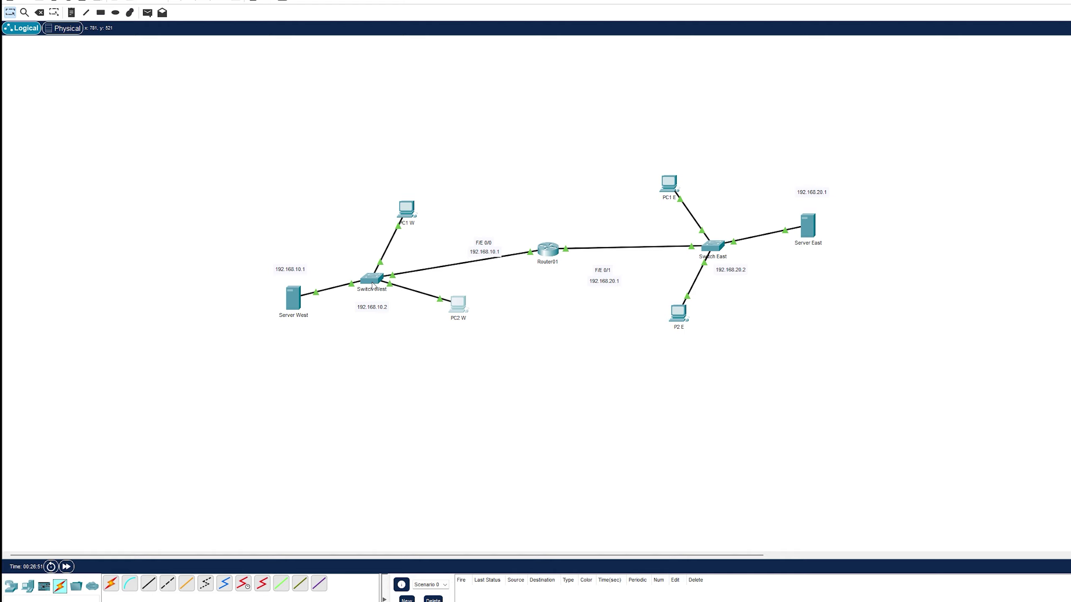
Step: Open the command-line interface of Switch West and bring up its user-mode prompt
mouse_move(372, 286)
left_click(372, 285)
left_click(613, 289)
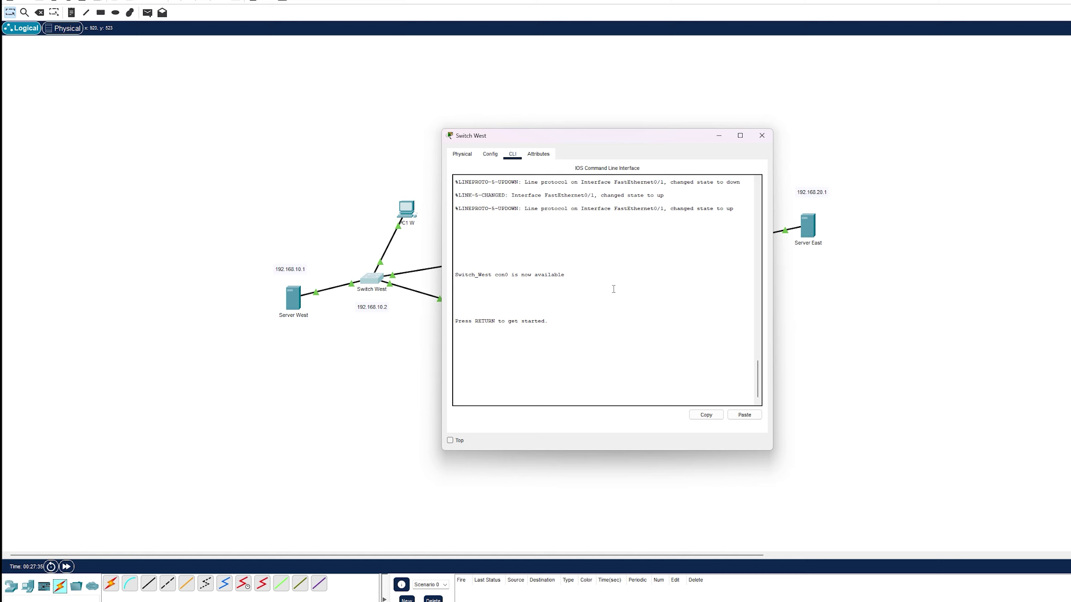
key("Return")
key("Return")
key("Return")
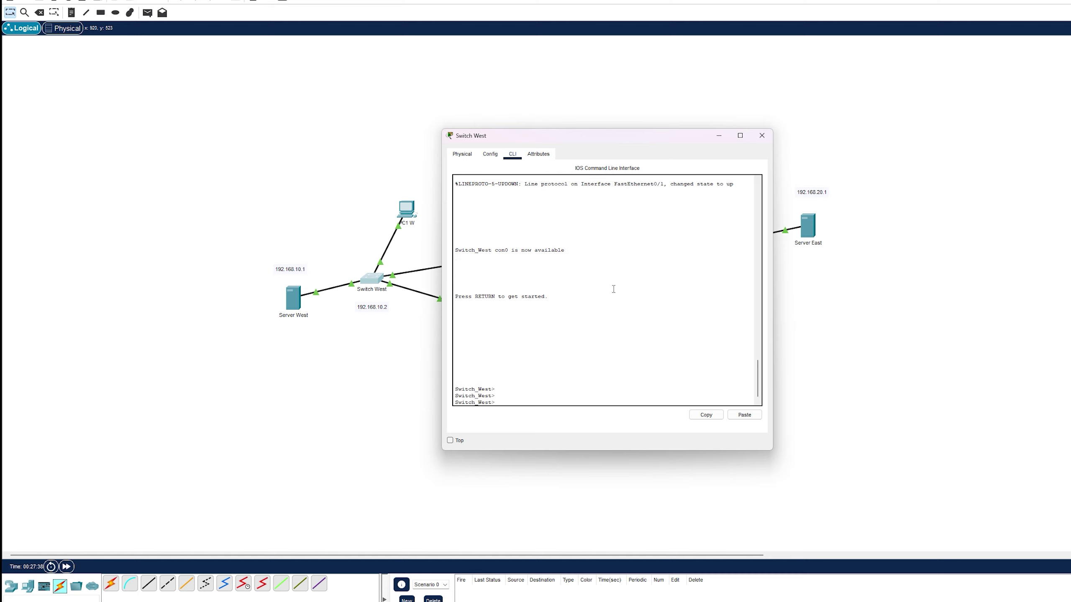
left_click(571, 170)
left_click(513, 396)
left_click_drag(496, 403, 478, 404)
left_click(478, 405)
key("Return")
key("Return")
key("Return")
key("Return")
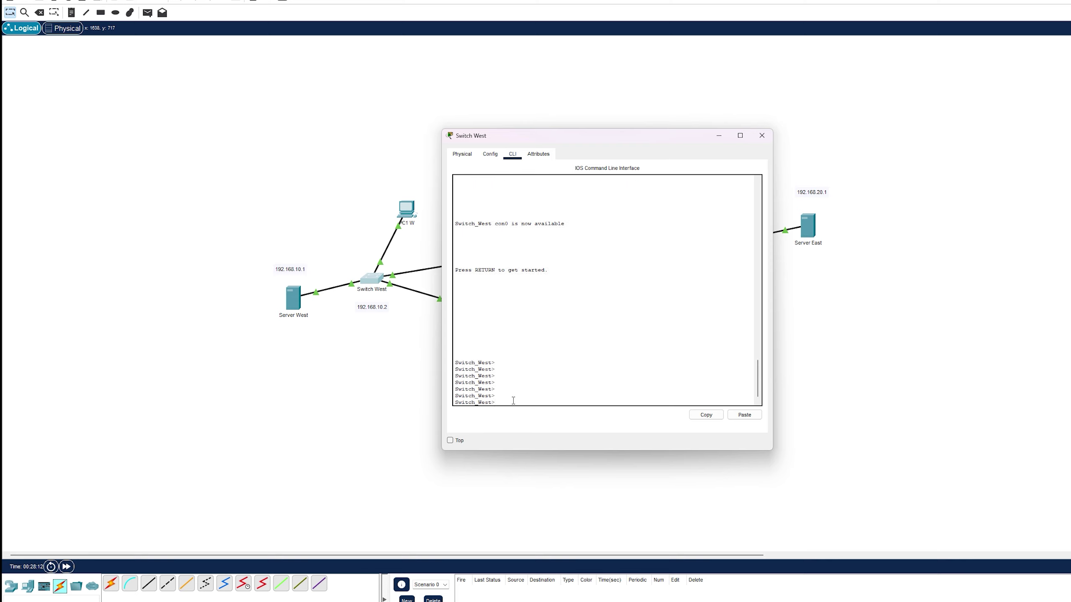
Step: Enter privileged mode with enable, and enter global configuration mode with configure terminal on Switch West
type("en")
key("Return")
type("enable")
key("Return")
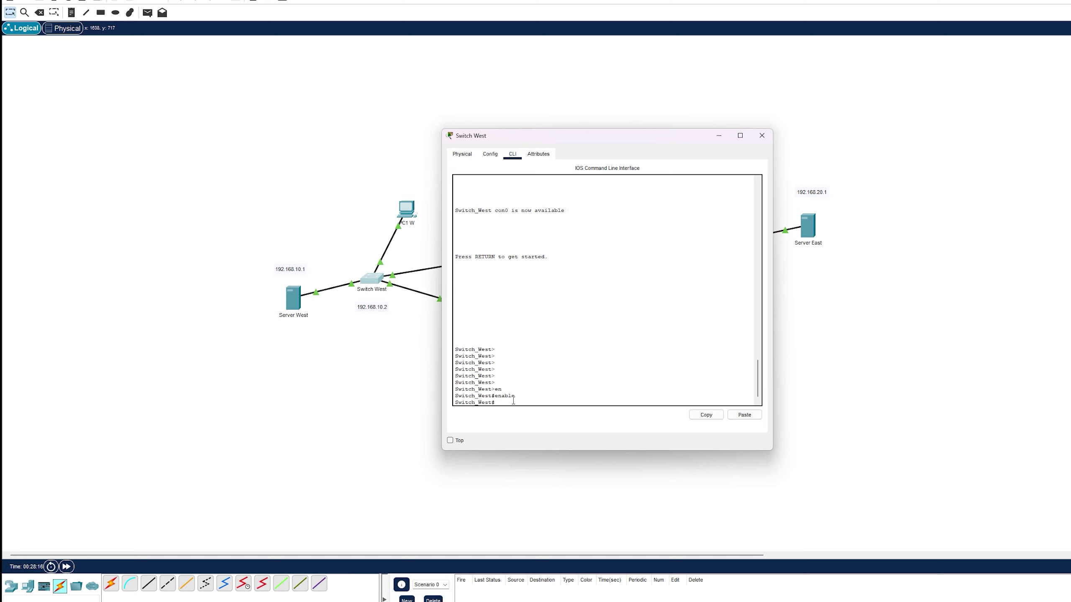
type("configure terminal")
key("Return")
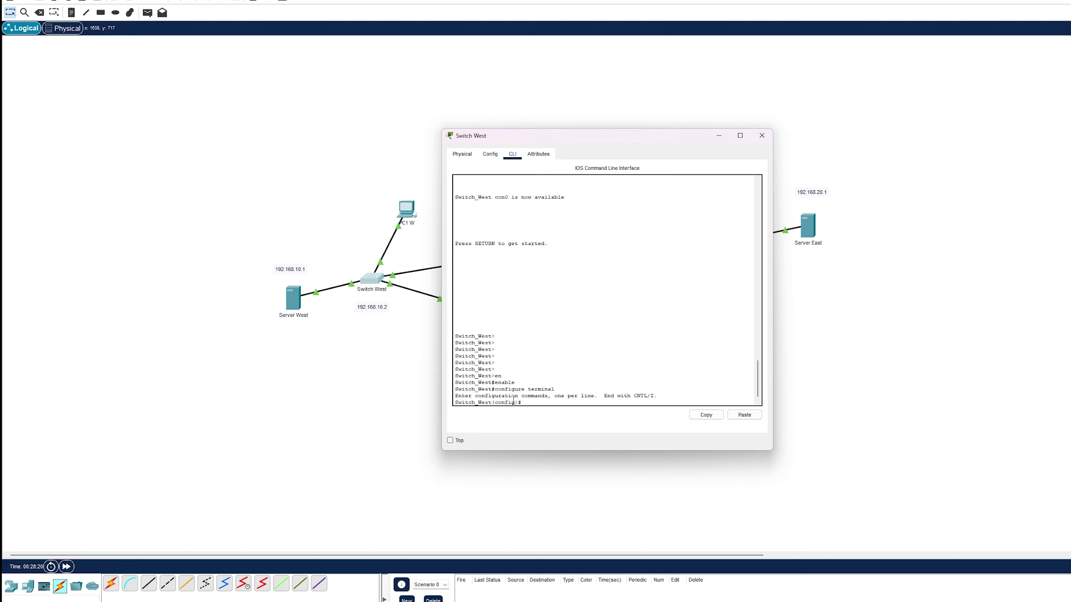
Step: Change the switch's hostname to a sample person's name with the hostname command
type("cont")
key("BackSpace")
key("BackSpace")
key("BackSpace")
type("hostna")
type("me Johg")
key("Return")
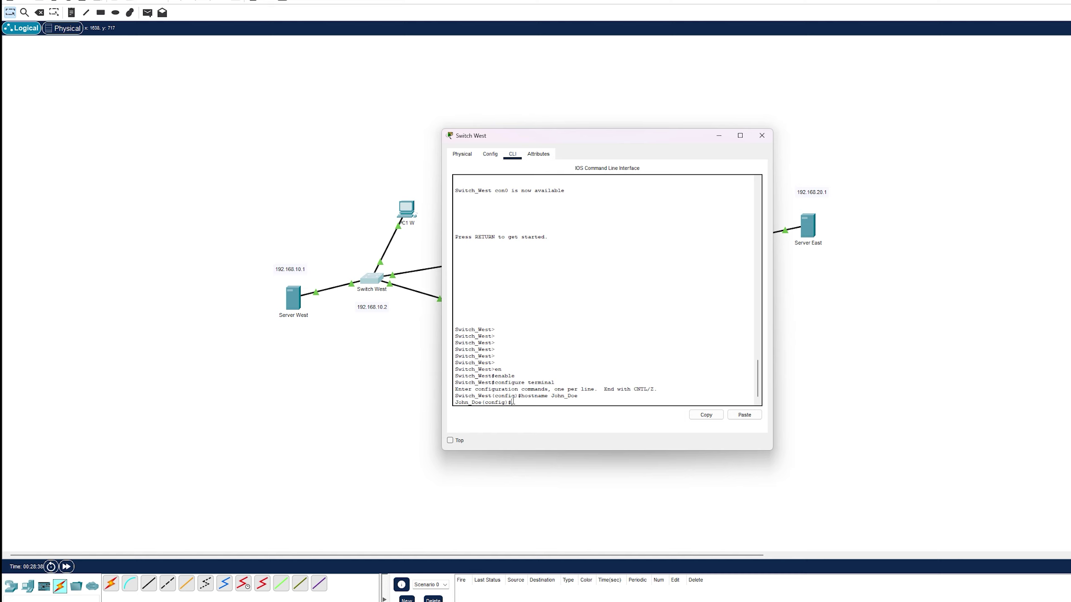
Step: Try the conf t, conft t and configure terminal commands from within global configuration mode
type("conf t")
key("Return")
type("conft t")
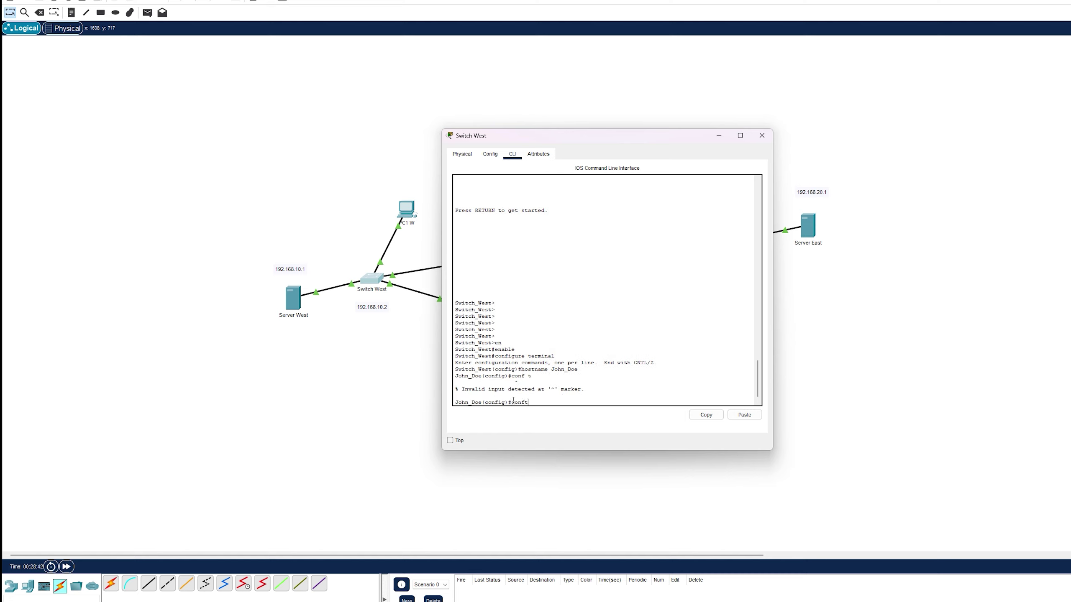
key("Return")
type("configure termi")
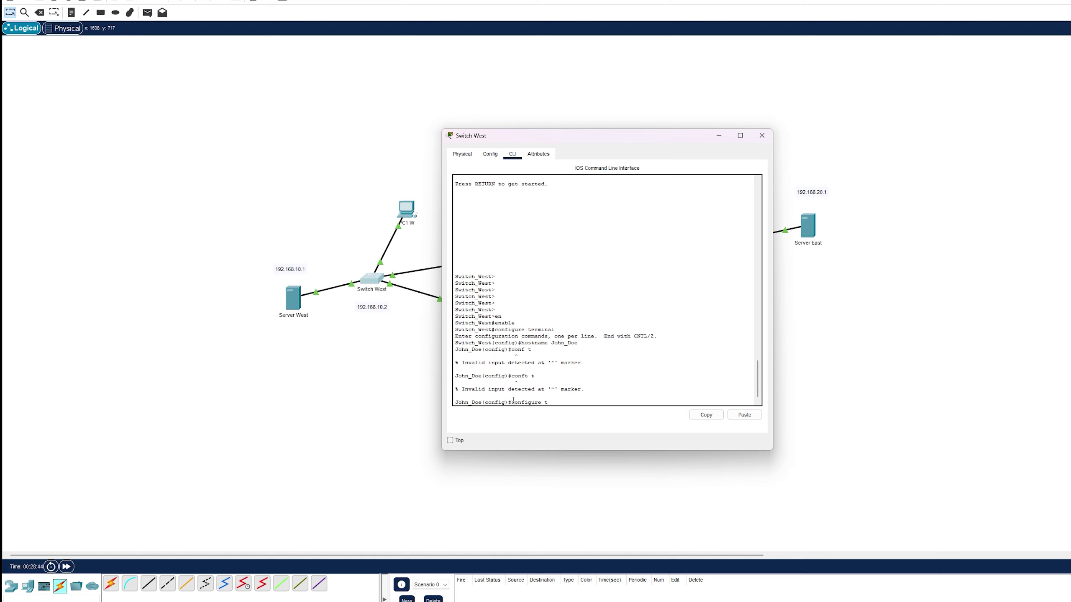
type("nal")
key("Return")
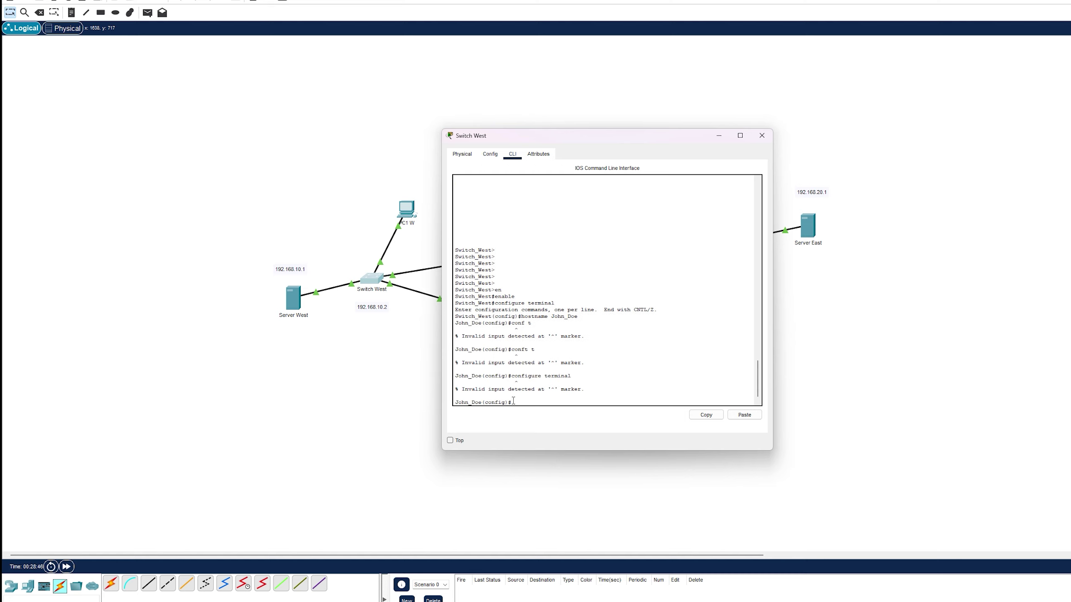
Step: Exit to privileged mode and re-enter global configuration mode with conf t
type("exit")
key("Return")
type("en")
key("Return")
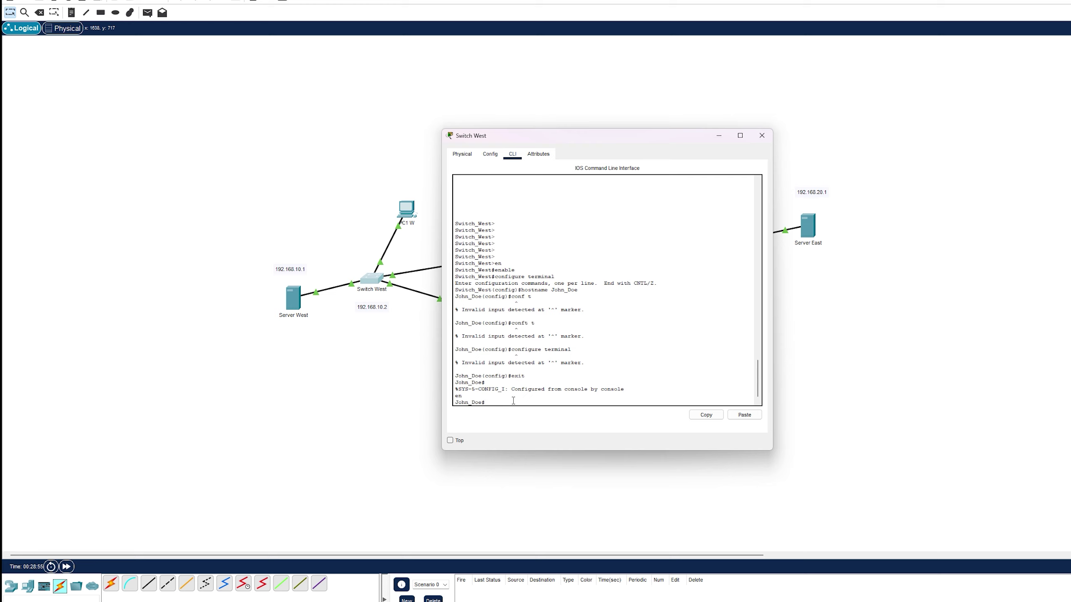
type("conft t")
key("Return")
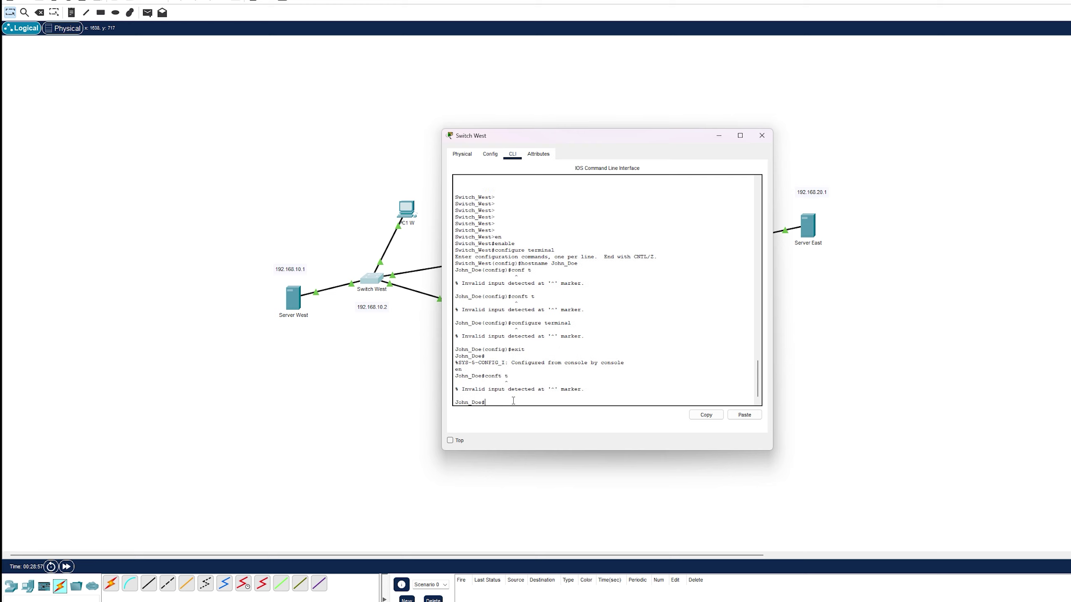
type("conf t")
key("Return")
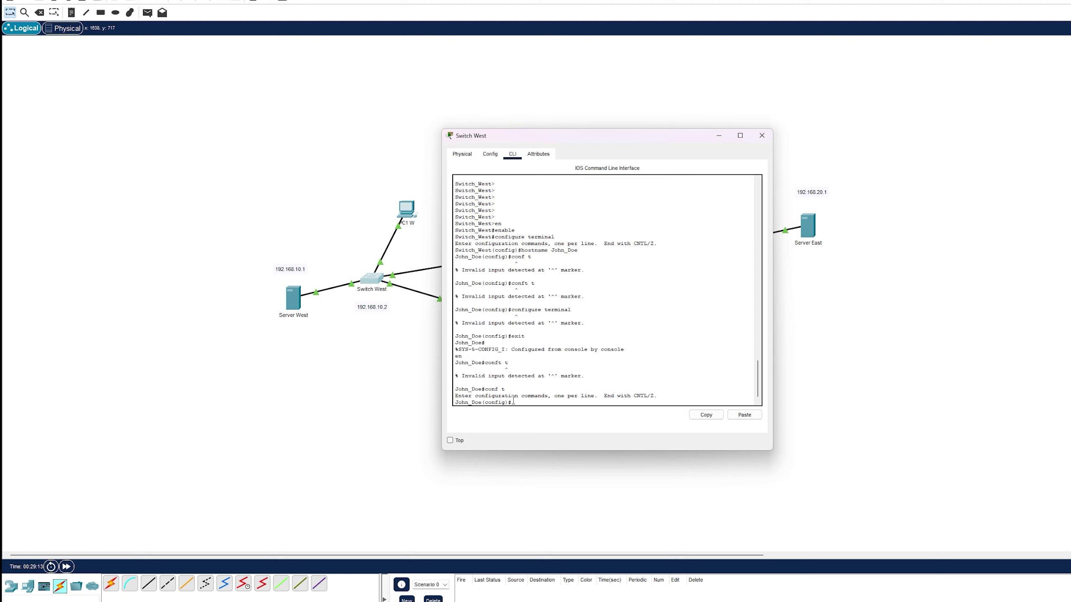
Step: Set the switch's hostname back to Switch_West
type("hostname")
type(" Switch")
type("tch_West")
key("Return")
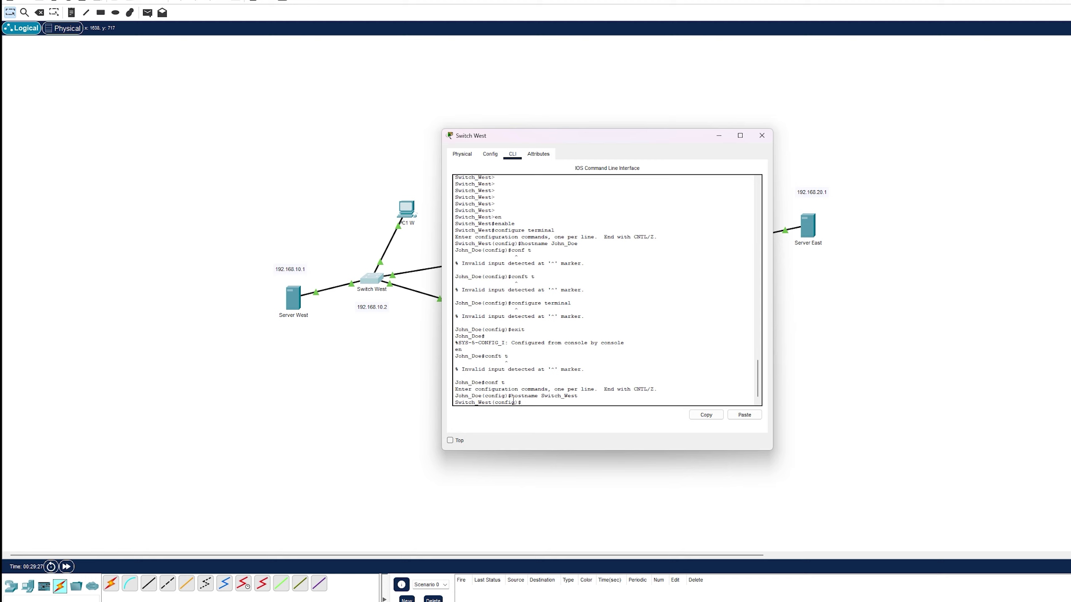
Step: Enter the VLAN 1 interface configuration and assign IP address 192.168.10.2 with subnet mask 255.255.255.0
type("t vlan1")
key("Return")
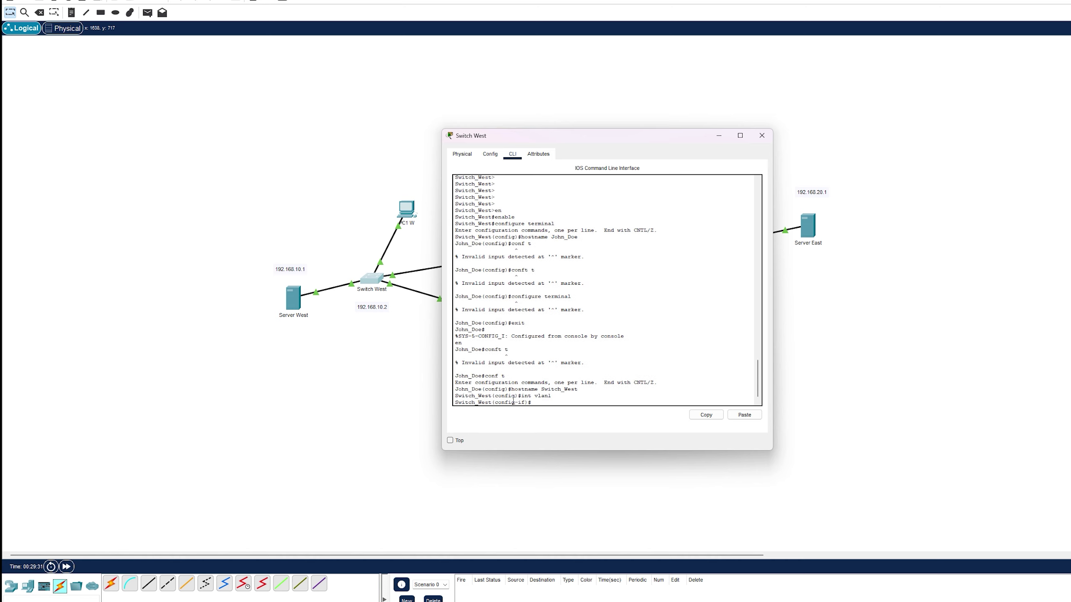
type("ip address 192.168.10.2")
key("Return")
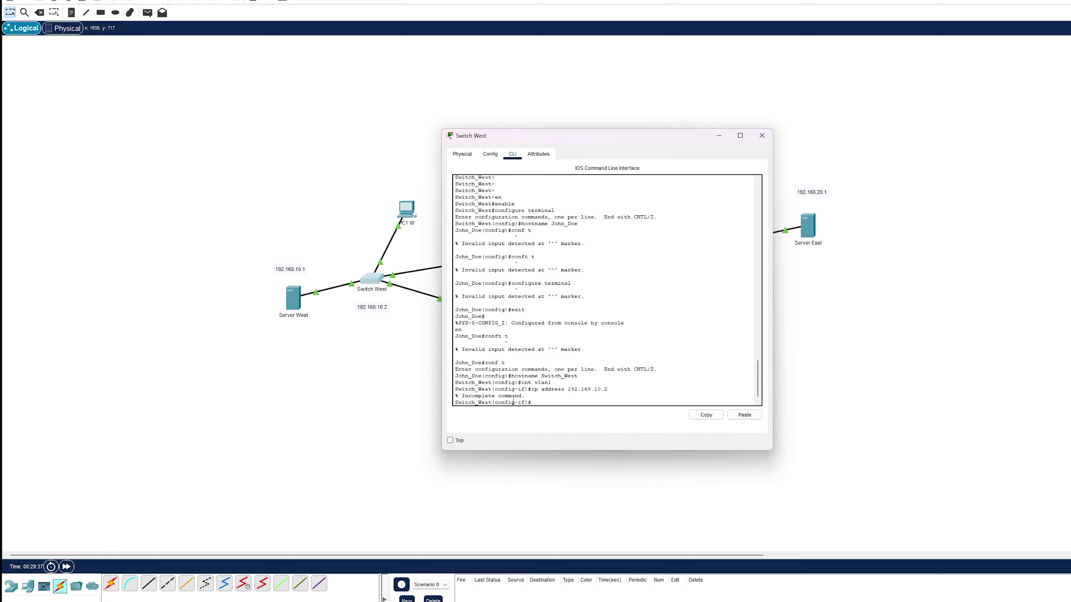
key("Up")
type("255.255.255.0")
key("Return")
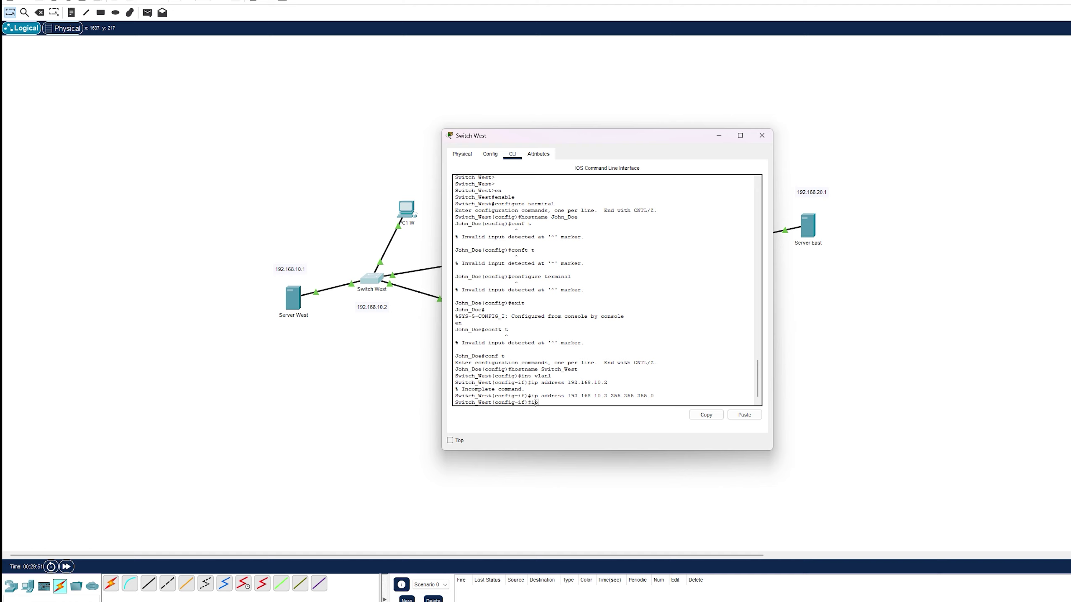
Step: Set Switch West's default gateway to 192.168.10.1 and view the switch's port summary in the workspace
type("fault-gateway 192.168.10.1")
key("Return")
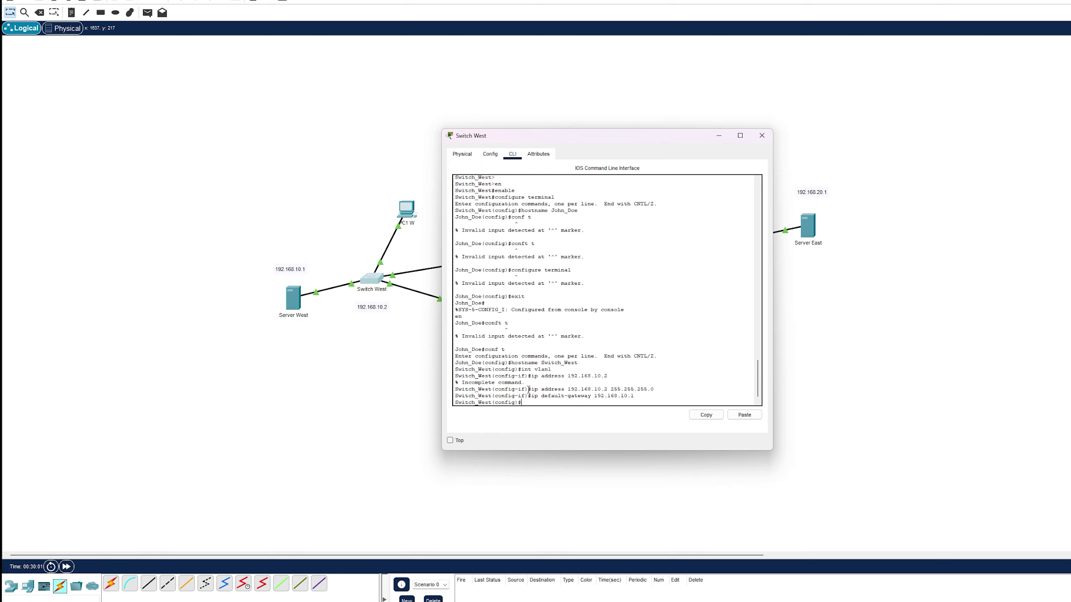
left_click(761, 136)
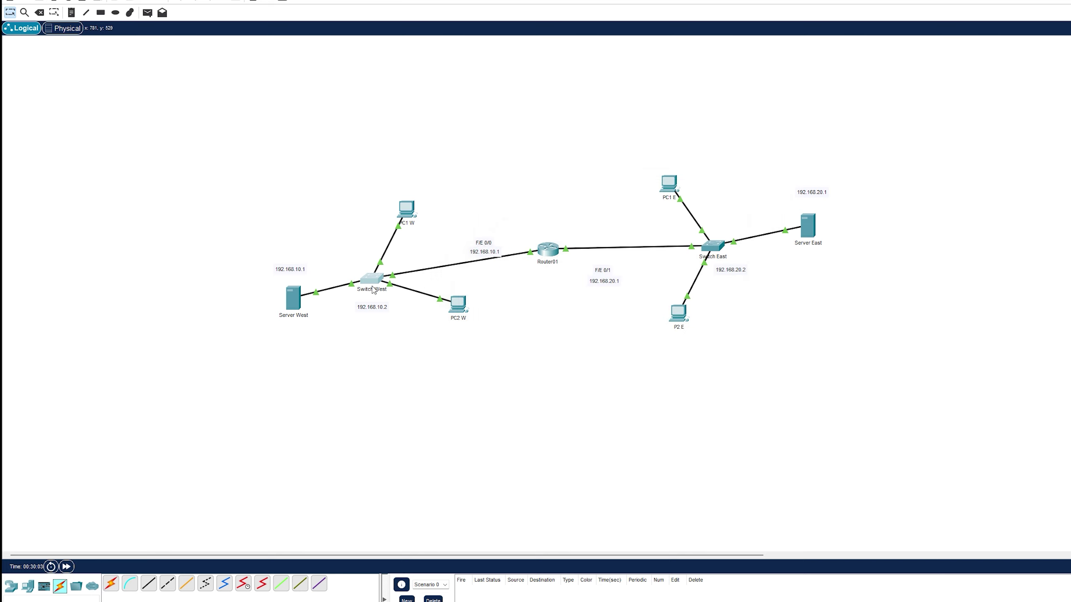
mouse_move(374, 285)
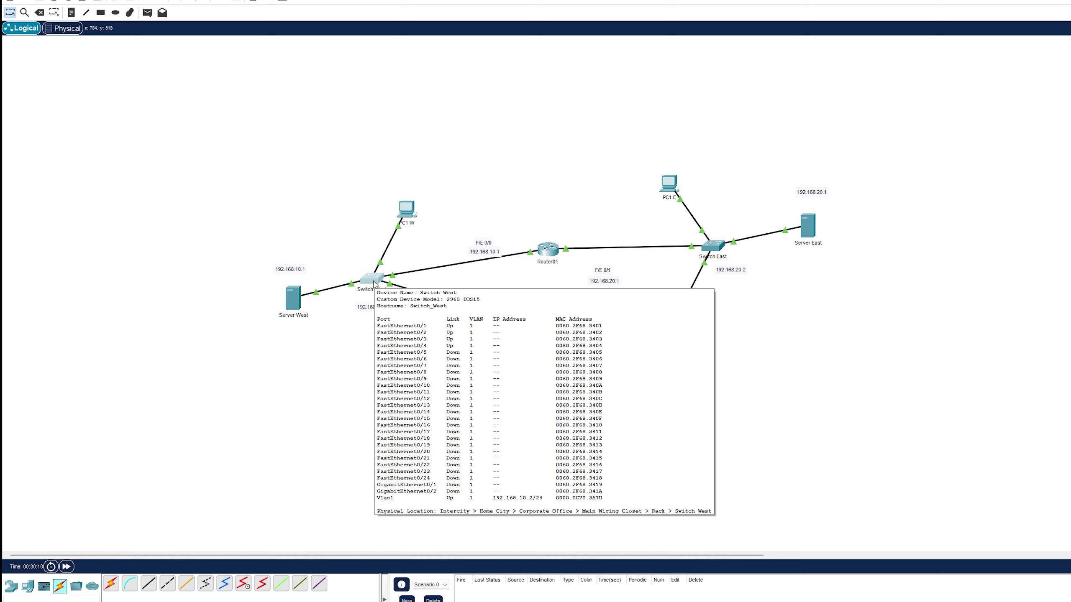
Step: Reopen Switch West's command line and try the no shut command from global configuration mode
left_click(374, 285)
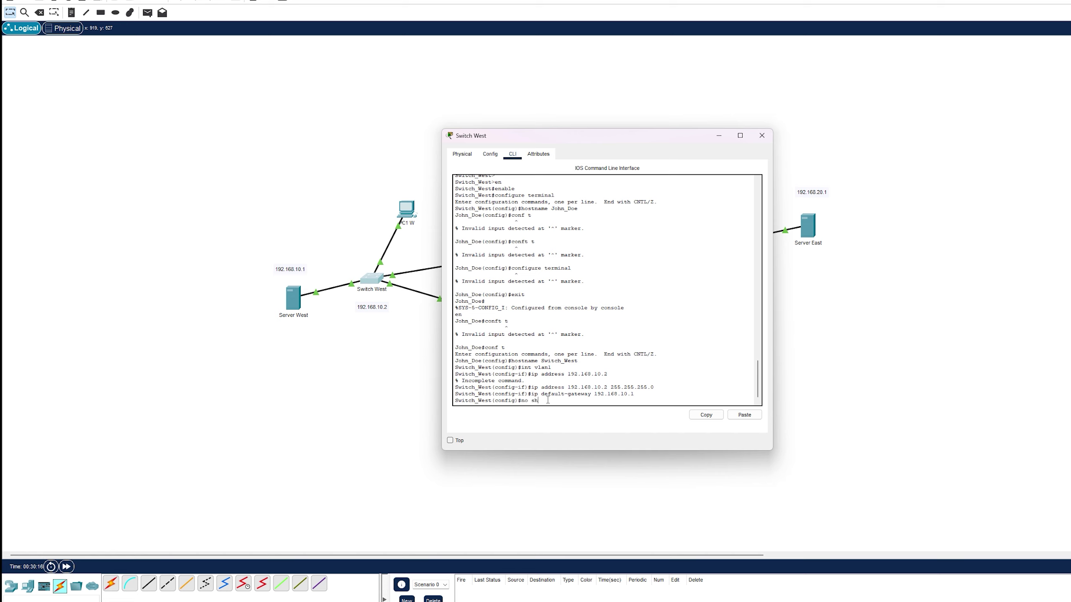
key("Return")
type("ch_West(config)#c")
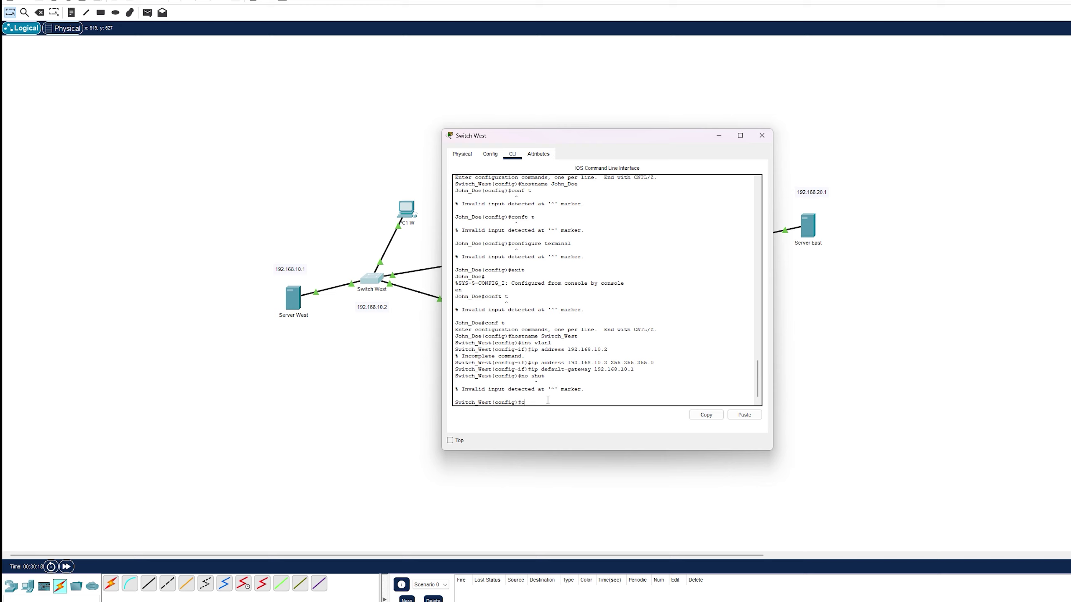
type("onfigure t")
key("BackSpace")
key("BackSpace")
key("BackSpace")
key("BackSpace")
key("BackSpace")
key("BackSpace")
key("BackSpace")
key("BackSpace")
key("BackSpace")
Step: Enter the VLAN 1 interface with int vlan1, enable it with no shut, and check the switch in the workspace
type("int vlan1")
key("Return")
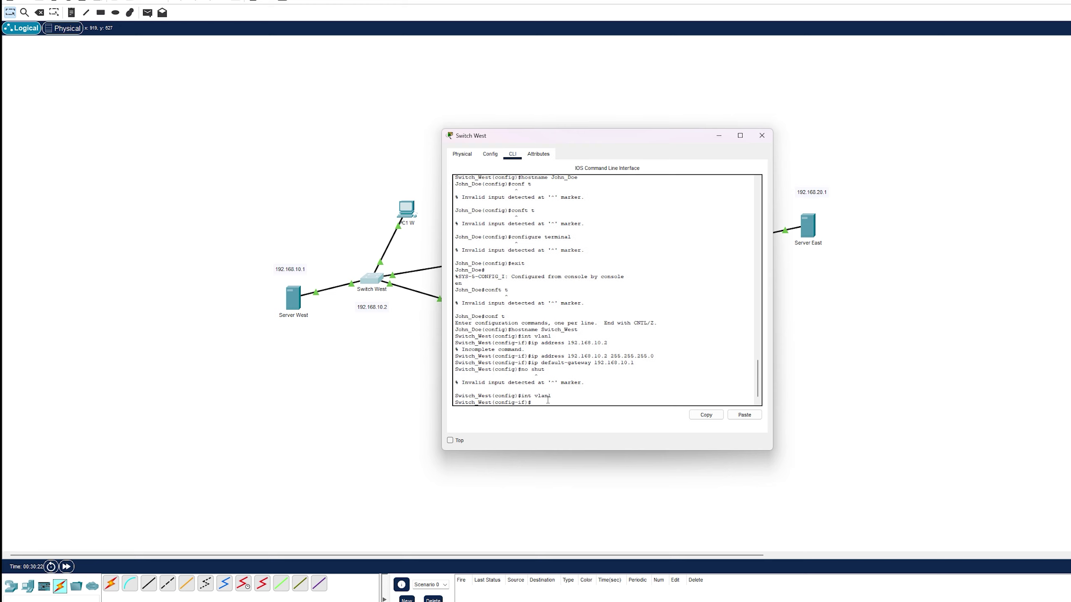
type("no shut")
key("Return")
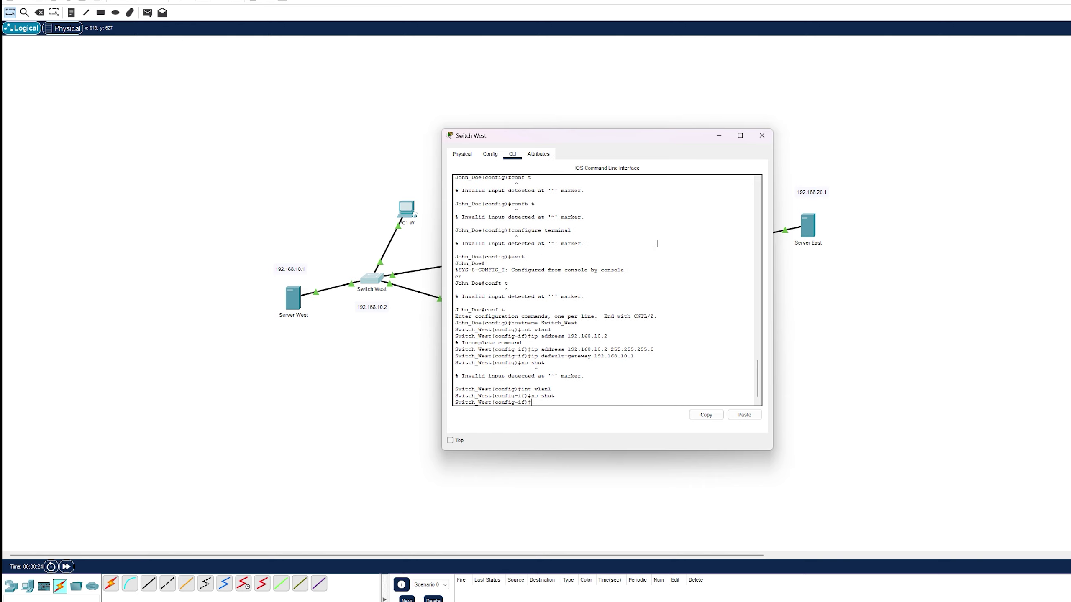
left_click(762, 136)
mouse_move(377, 280)
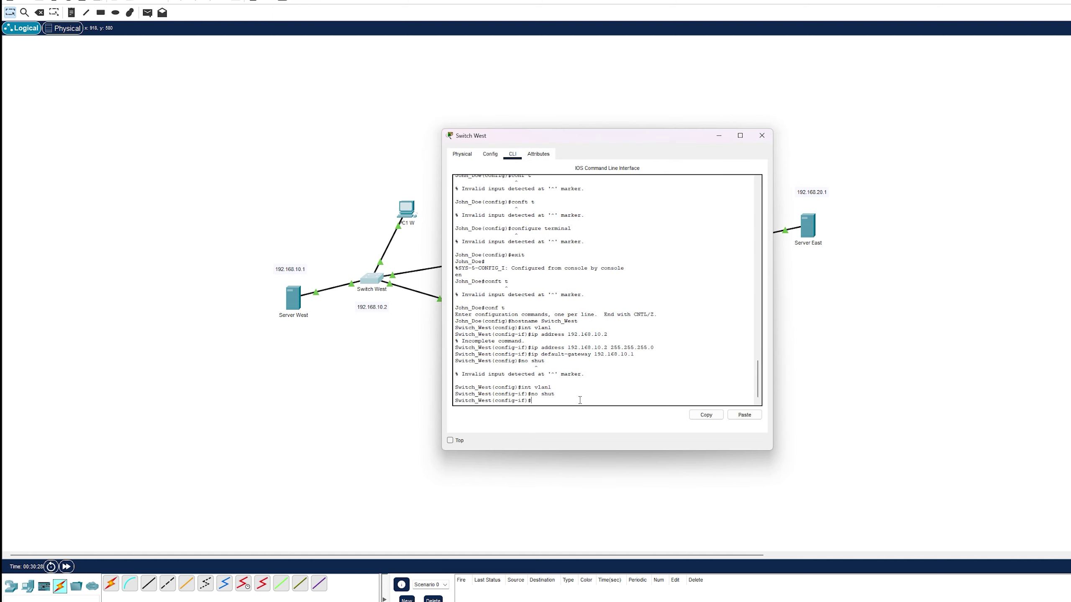
Step: Shut down Switch West's VLAN 1 interface with shut and bring it back up with no shut
type("hut")
key("Return")
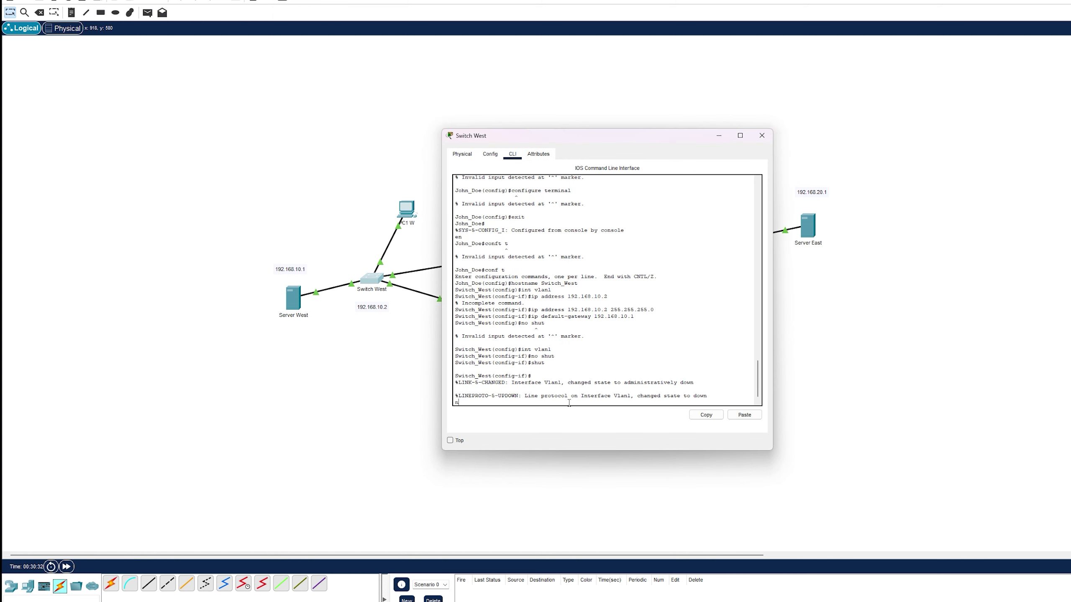
key("Return")
key("Return")
type("no")
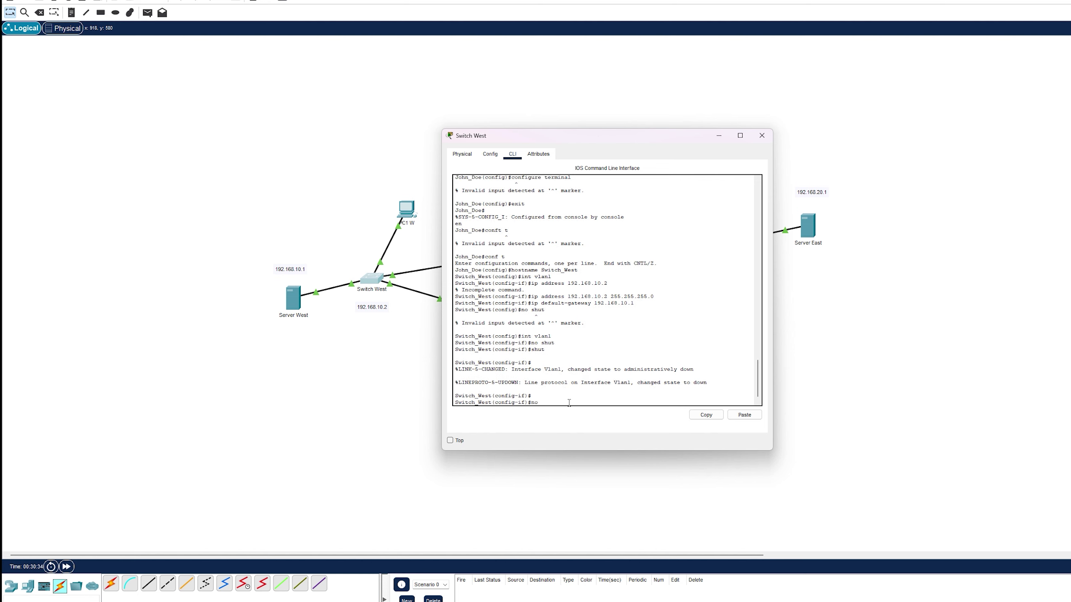
type(" shut")
key("Return")
left_click_drag(561, 397, 700, 397)
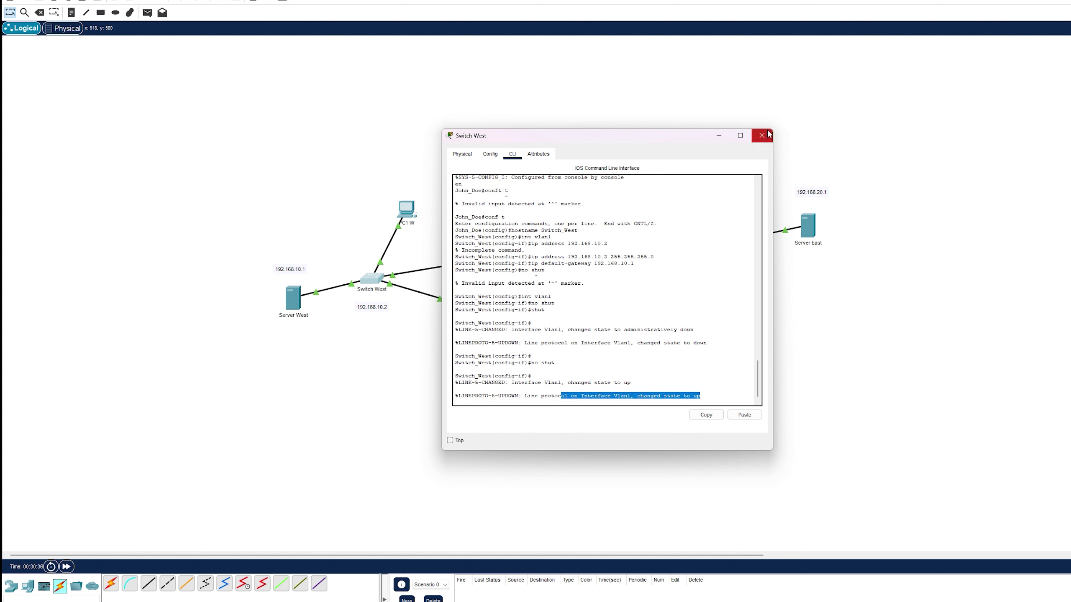
Step: Close Switch West's window and save the network file
left_click(767, 134)
key("ctrl+s")
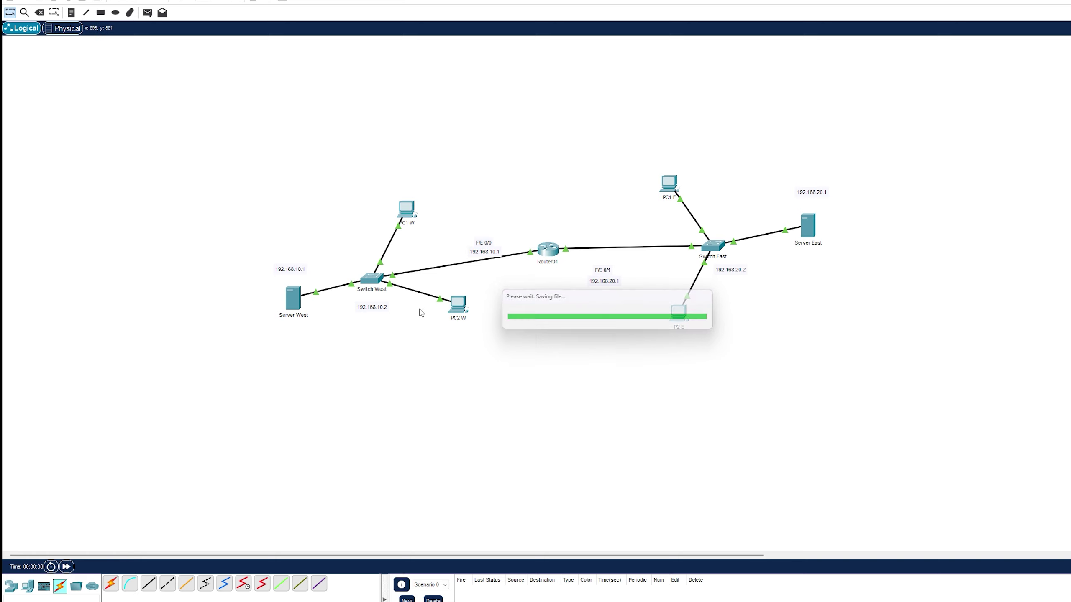
mouse_move(373, 281)
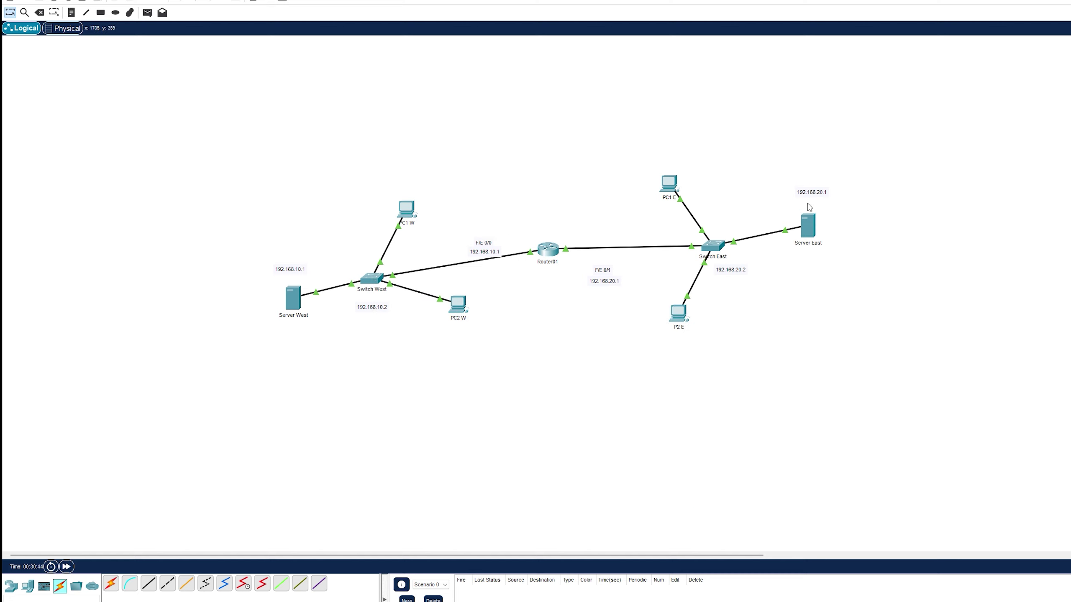
left_click_drag(655, 381, 834, 344)
key("ctrl+s")
Step: Review the DHCP service settings of Server East
mouse_move(814, 239)
left_click(809, 230)
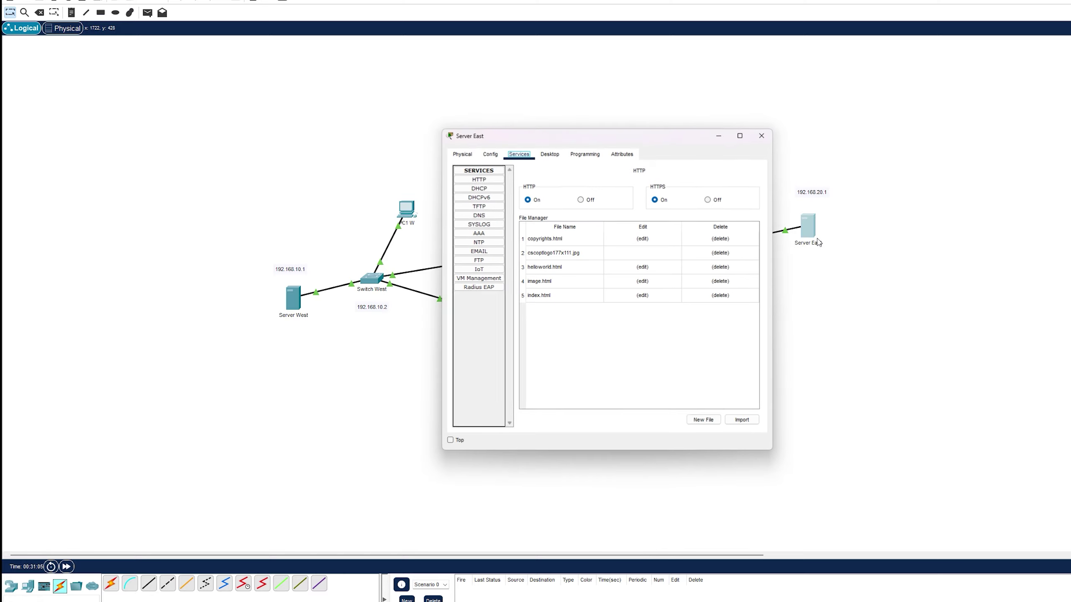
left_click(483, 188)
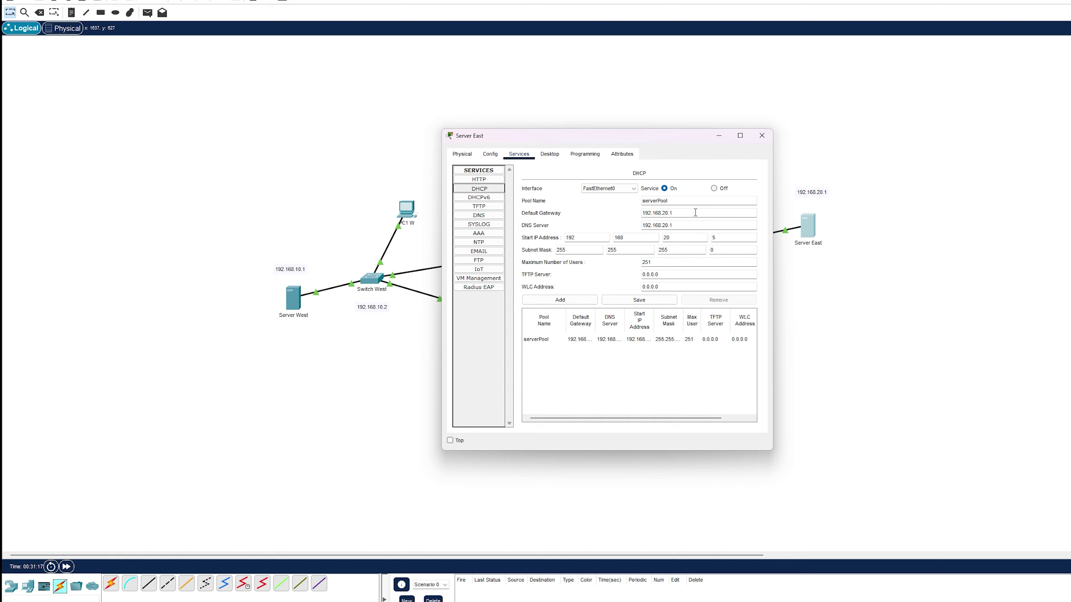
left_click(762, 136)
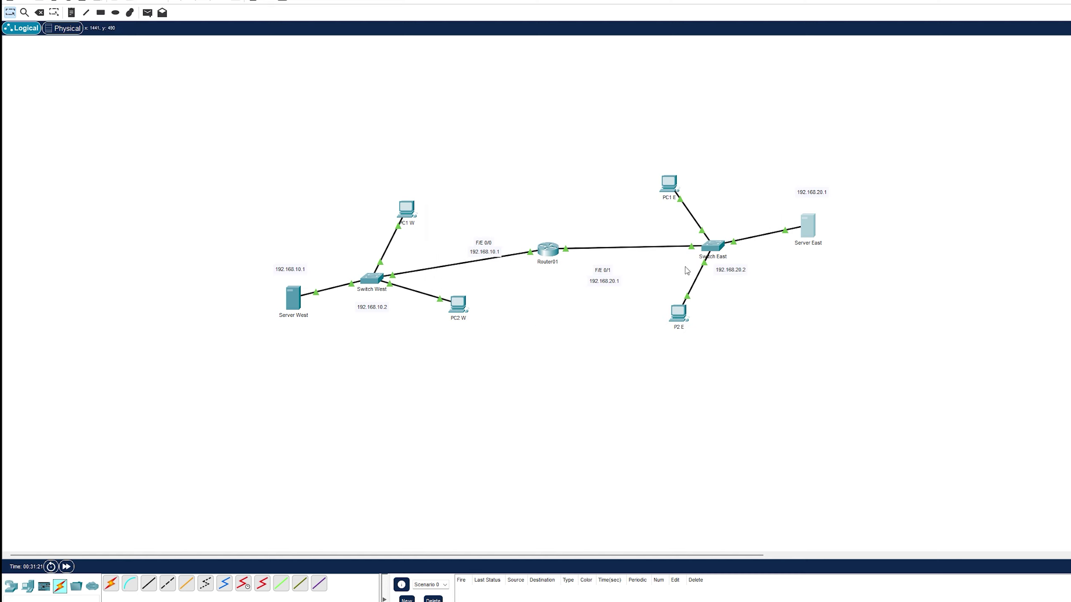
Step: Check the IP configuration of PC1 E
left_click(669, 184)
left_click(490, 188)
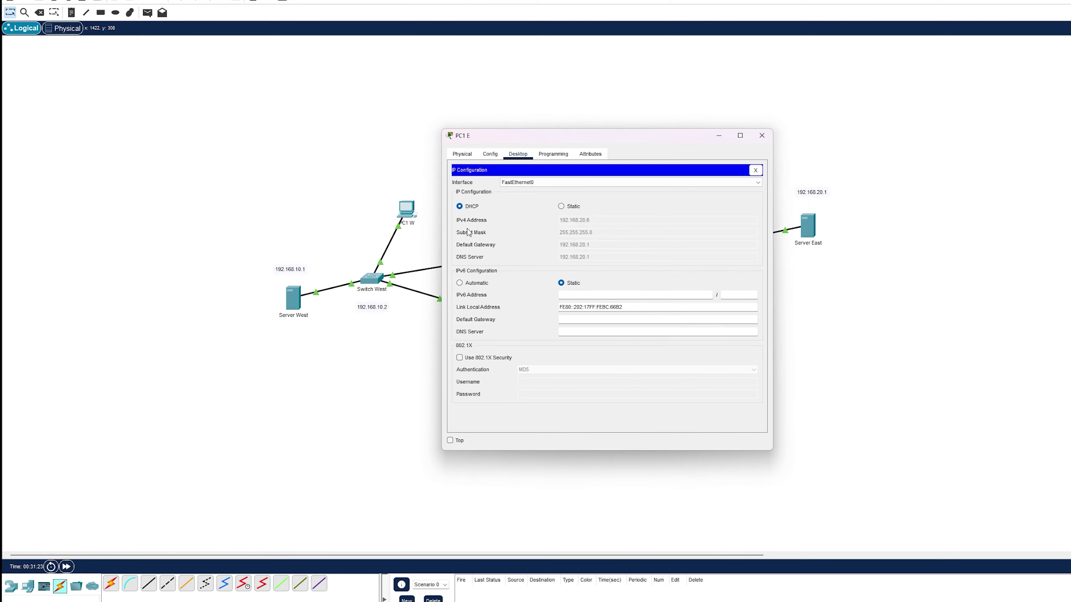
left_click(762, 135)
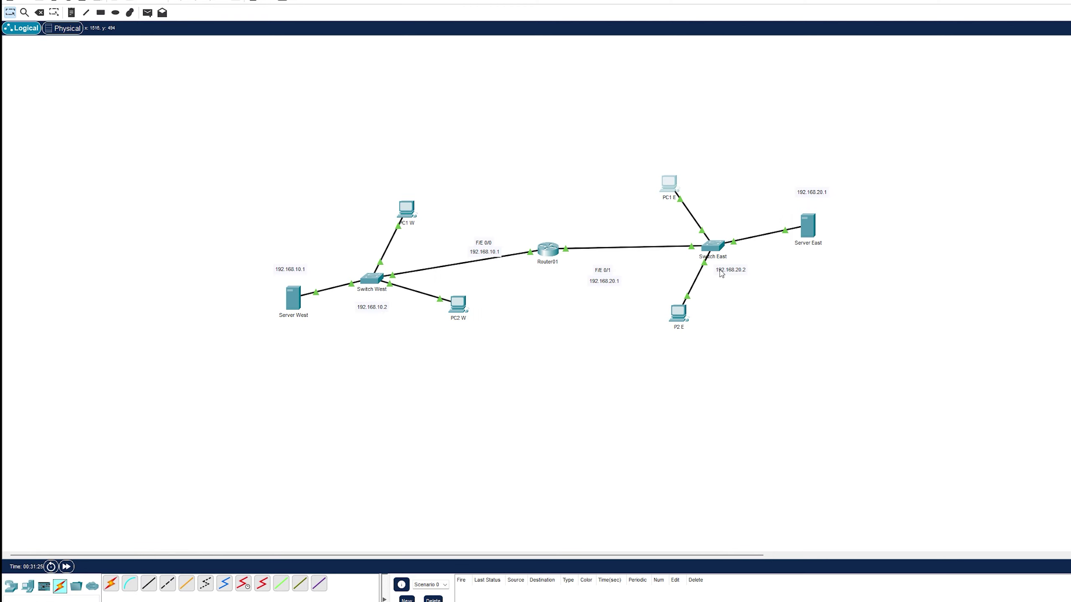
Step: Start Switch East's console session, then close it and view the switch's port and VLAN 1 summary in the workspace
left_click(712, 246)
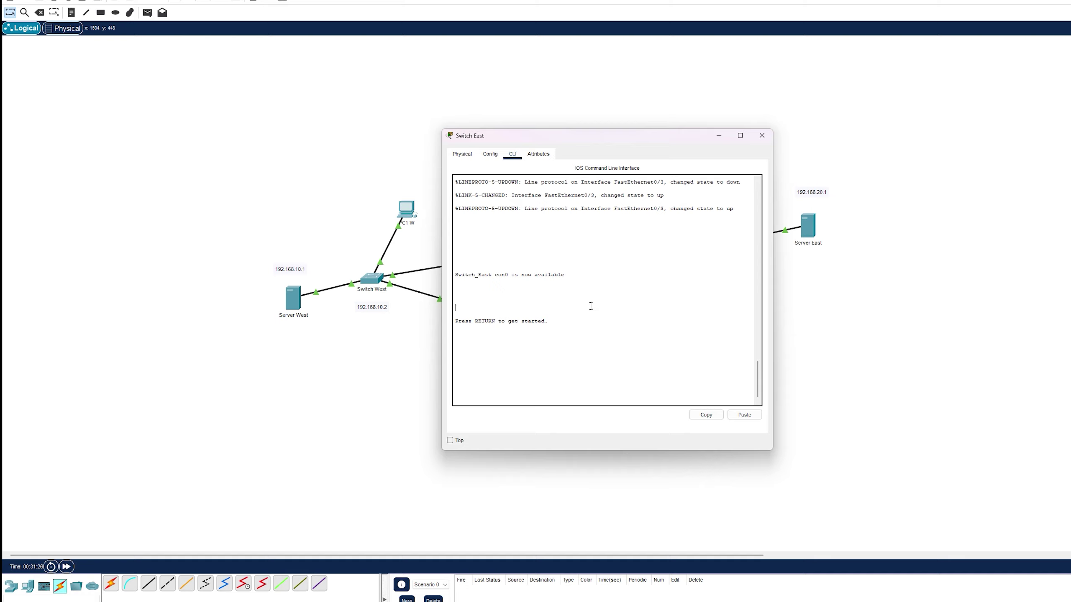
key("Return")
key("Return")
key("Return")
key("Return")
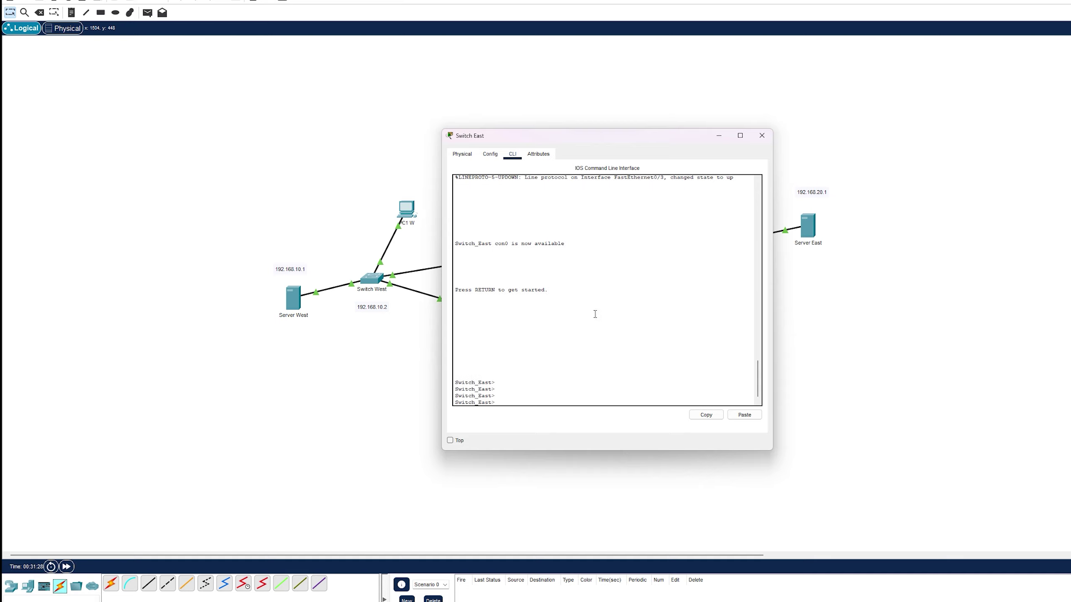
left_click(761, 136)
mouse_move(711, 249)
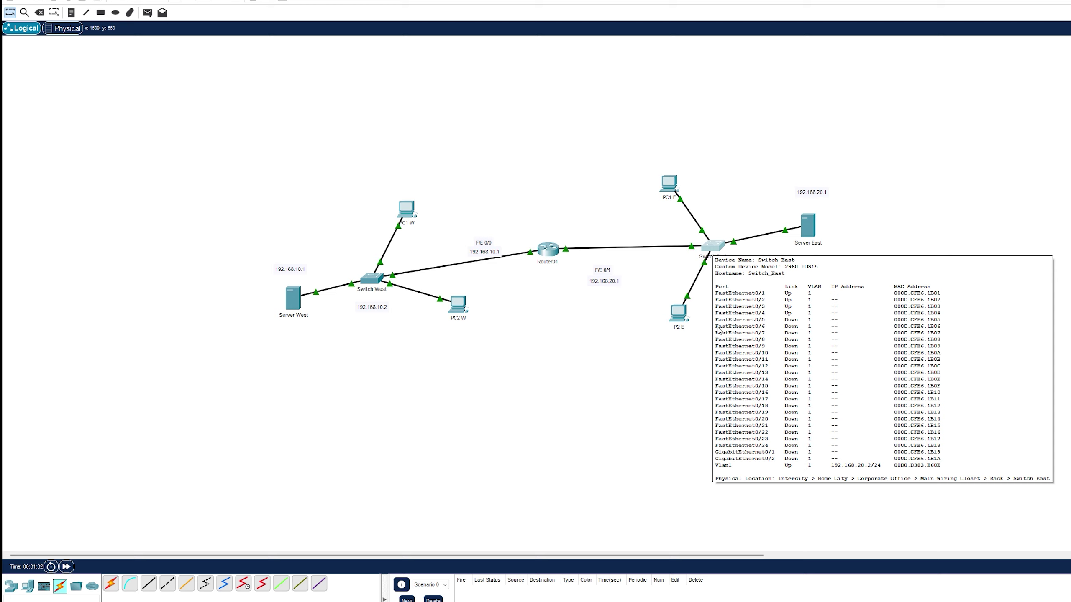
Step: Reopen Switch East's command line and try show running-config from global configuration mode
left_click(716, 251)
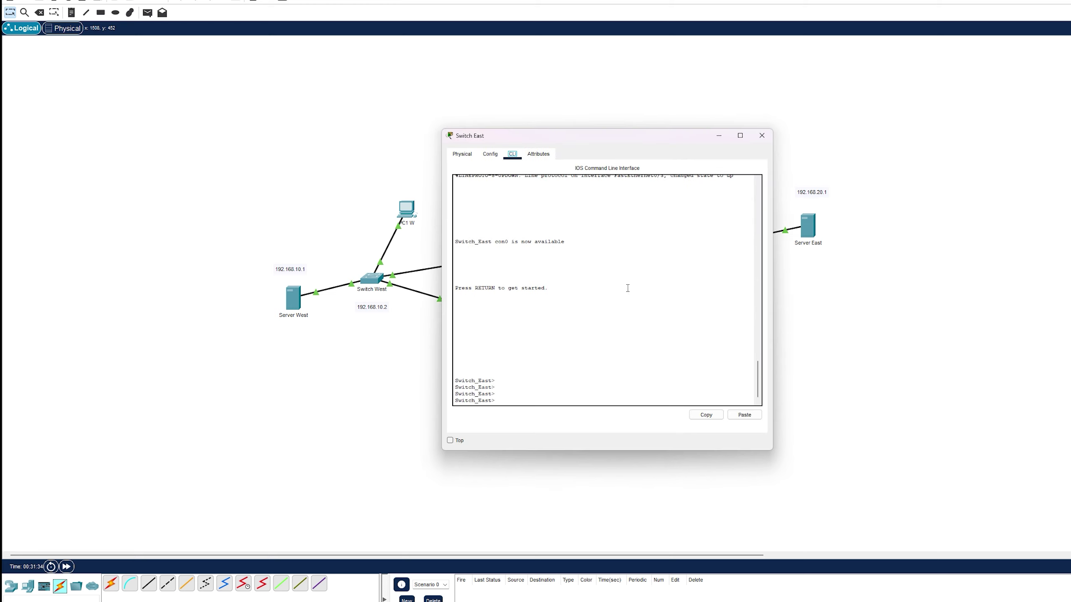
left_click(570, 395)
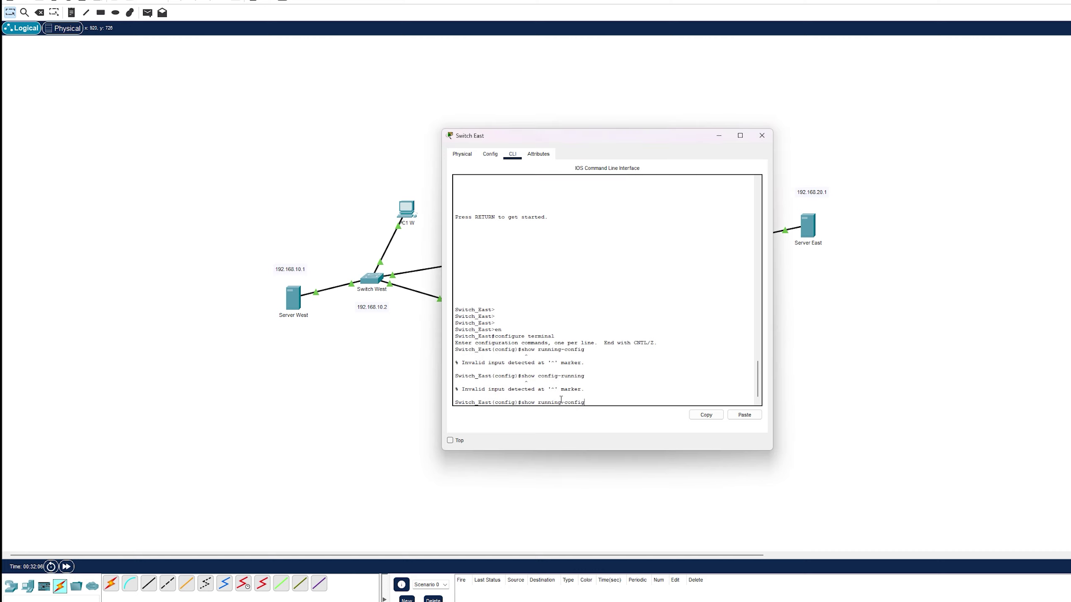
key("Return")
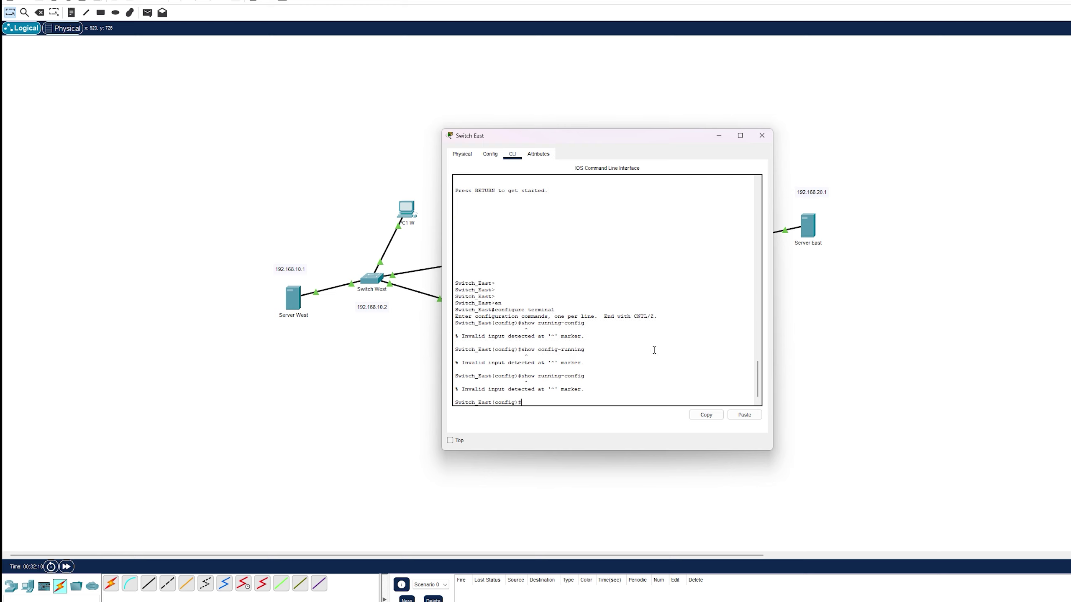
Step: Exit to privileged mode on Switch East and display the configuration with show running-config
type("exit")
key("Return")
type("en")
key("Return")
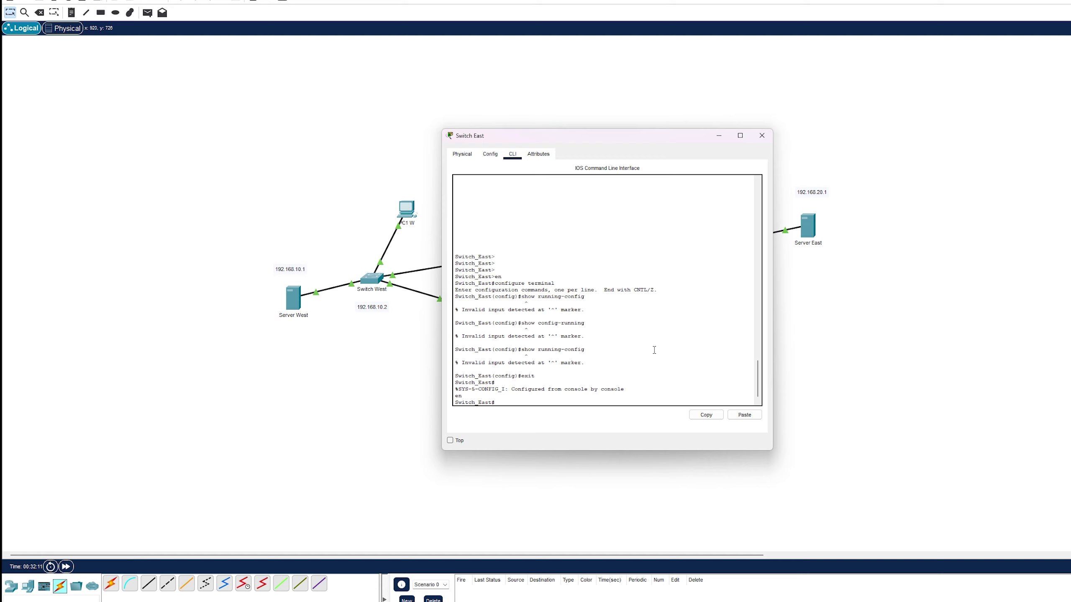
type("s")
type("how running-config")
key("Return")
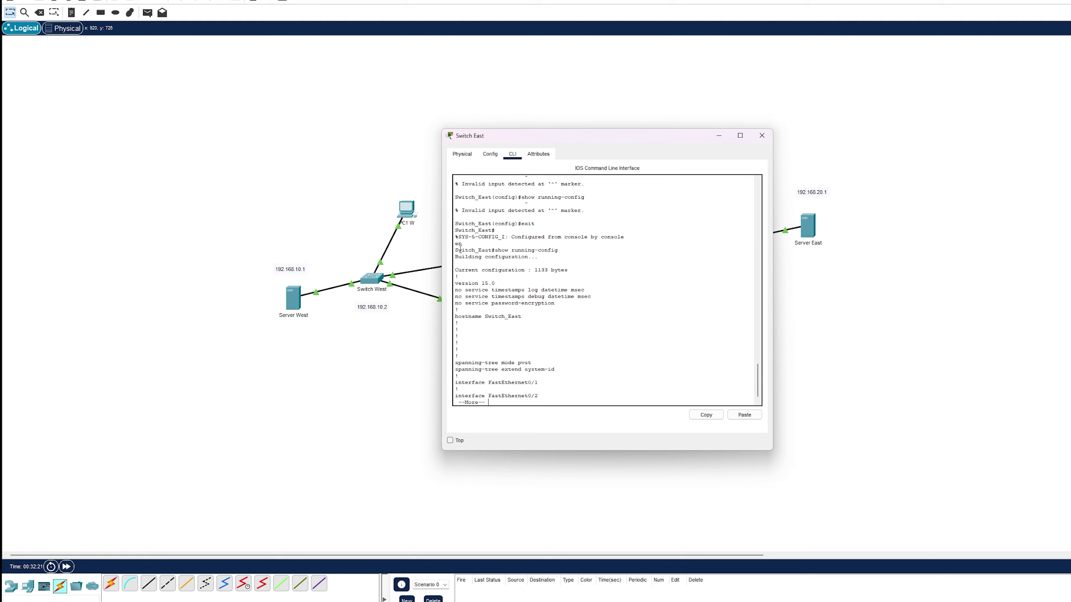
Step: Examine the show running-config command line and the version, service, hostname and spanning-tree lines of its output
left_click_drag(455, 250, 558, 249)
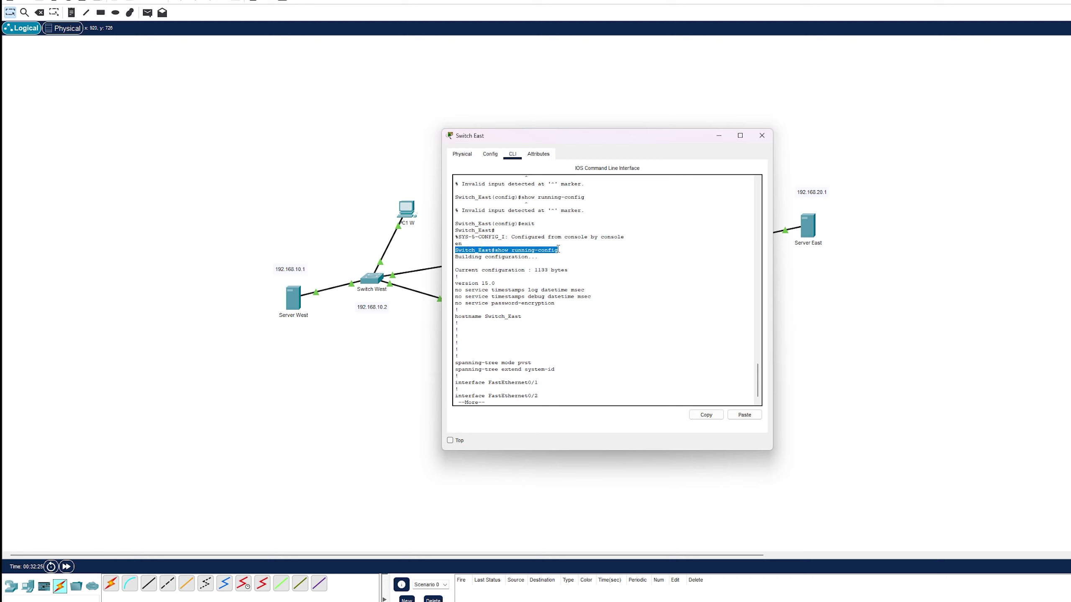
left_click(556, 255)
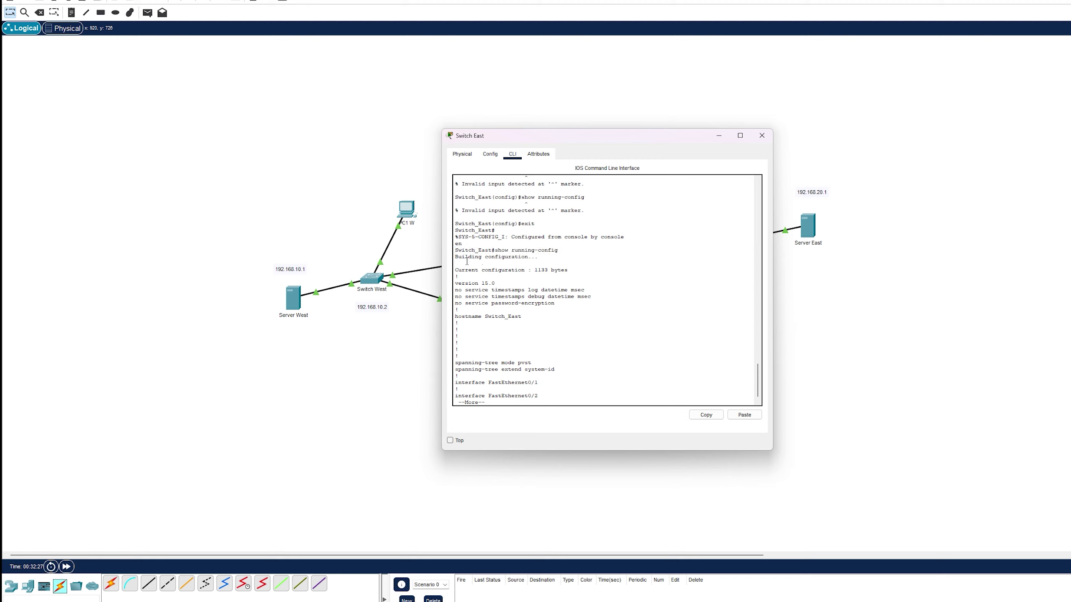
left_click_drag(457, 260, 548, 325)
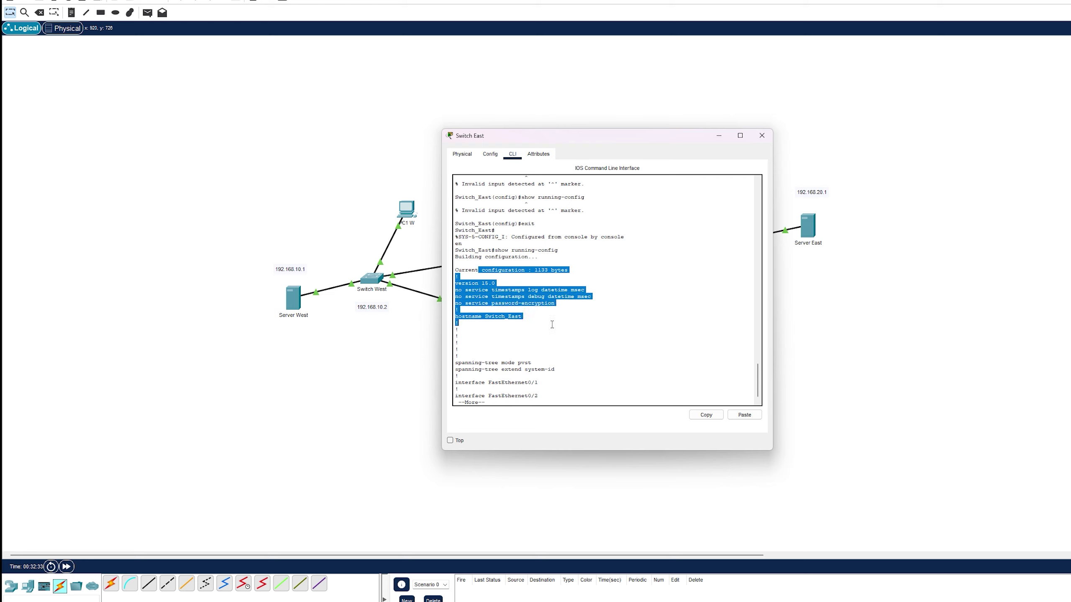
left_click(493, 343)
left_click_drag(510, 359, 532, 385)
left_click(544, 386)
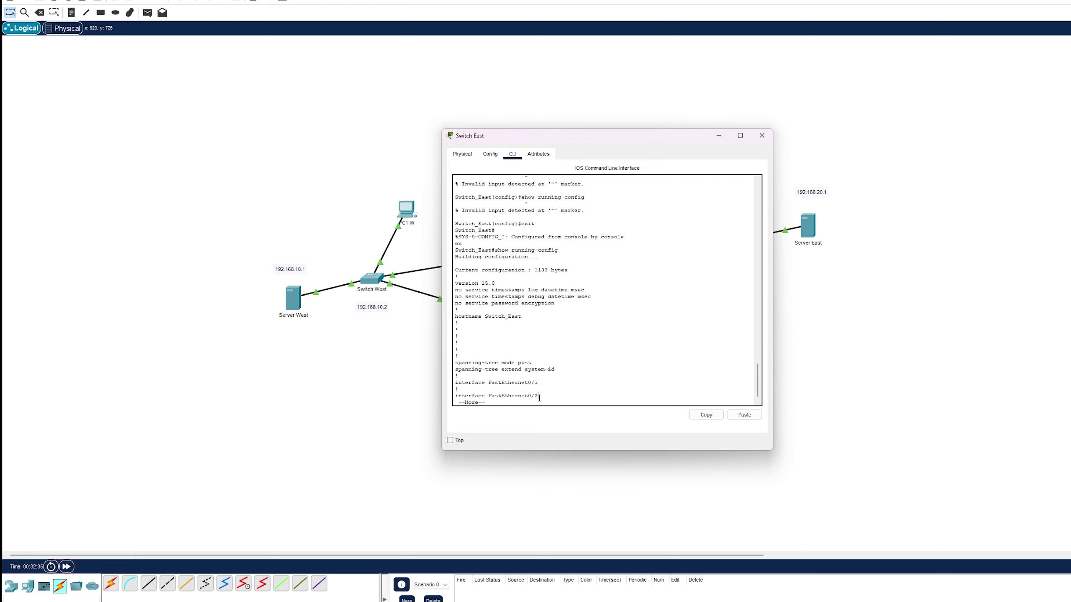
Step: Page through the interface entries of Switch East's running configuration until the output ends
key("Return")
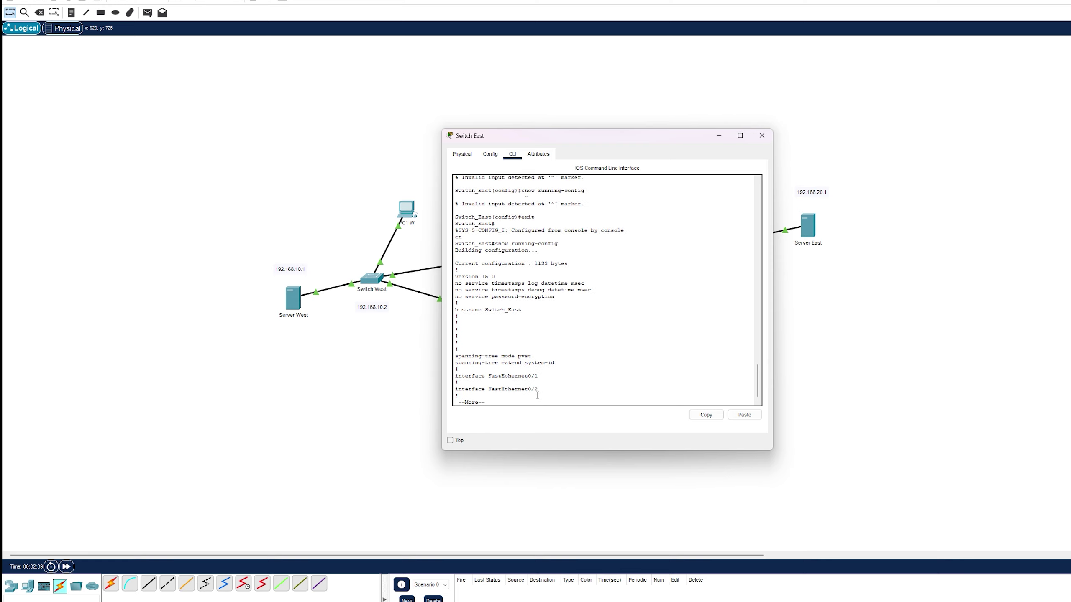
key("Return")
key("Return")
key("Return")
key("Return")
key("Return")
key("Return")
key("Return")
key("Return")
key("Return")
key("Return")
key("Return")
key("Return")
key("Return")
key("Return")
key("Return")
key("Return")
key("Return")
key("Return")
key("Return")
key("Return")
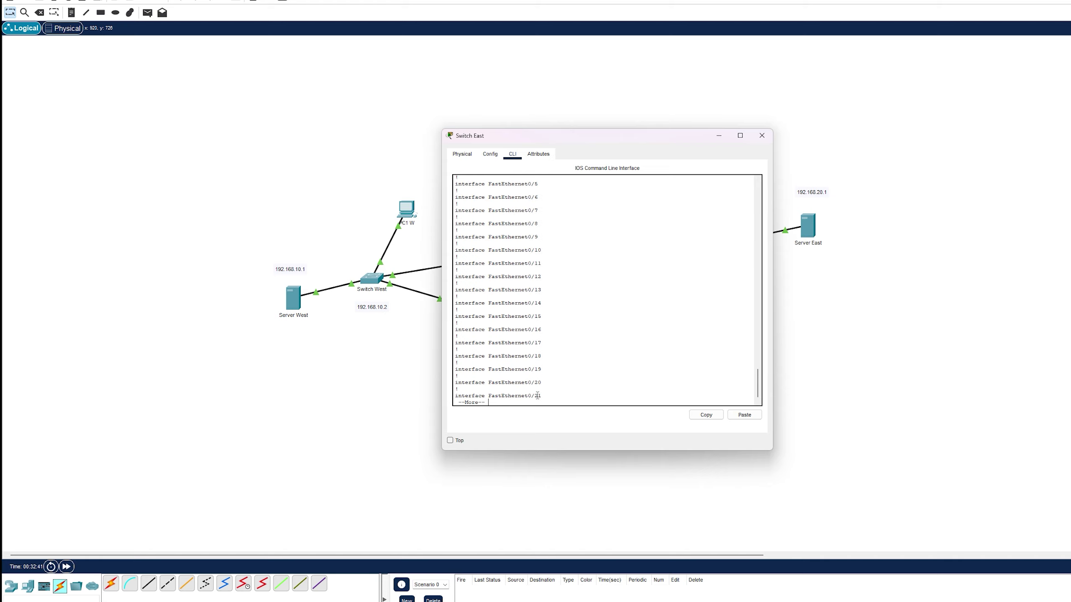
key("Return")
key("Return")
key("Return")
key("Return")
key("Return")
key("Return")
key("Return")
key("Return")
key("Return")
key("Return")
key("Return")
key("Return")
key("Return")
key("Return")
key("Return")
key("Return")
key("Return")
key("Return")
key("Return")
key("Return")
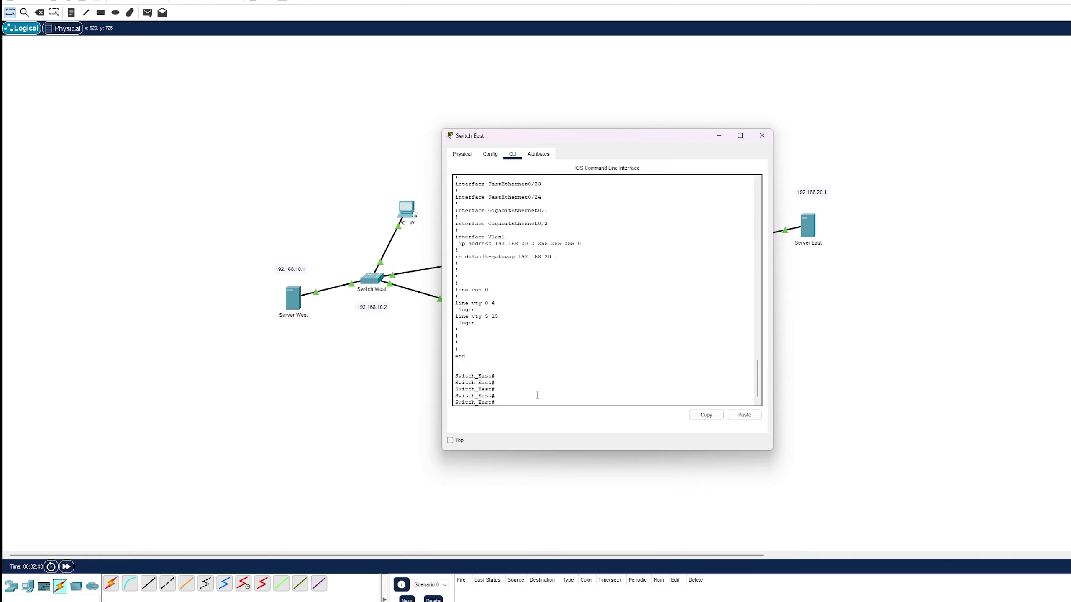
Step: Examine the Vlan1 IP address and default-gateway lines in Switch East's running configuration, and close the switch window
left_click_drag(471, 377, 524, 388)
left_click(526, 371)
scroll(528, 367, "up", 4)
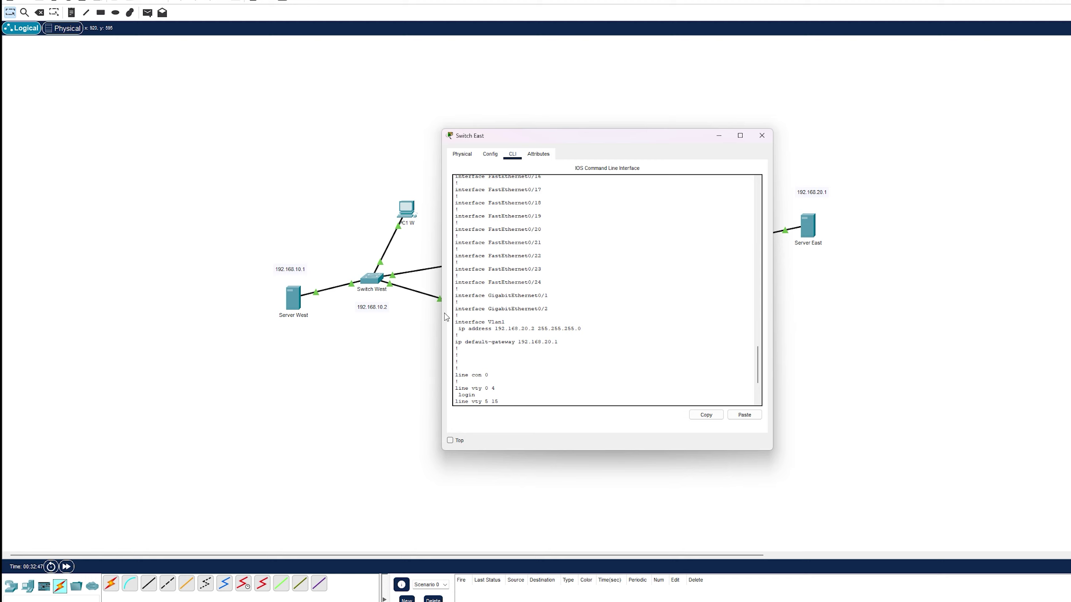
left_click_drag(458, 322, 588, 329)
left_click(461, 329)
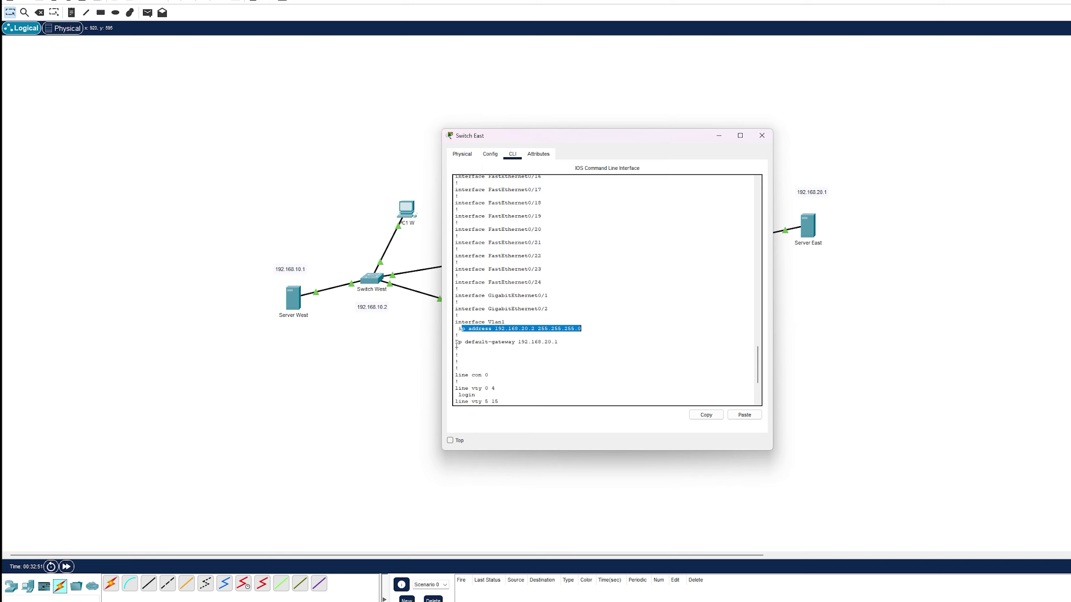
left_click_drag(456, 342, 559, 342)
left_click(584, 375)
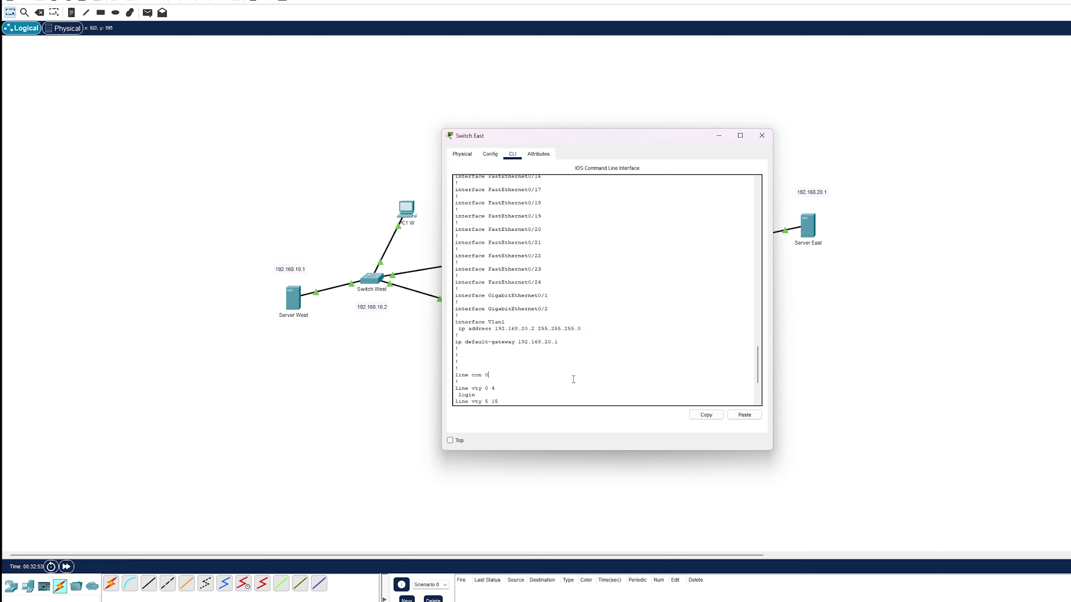
key("Return")
key("Return")
key("Return")
key("Return")
key("Return")
scroll(550, 335, "up", 2)
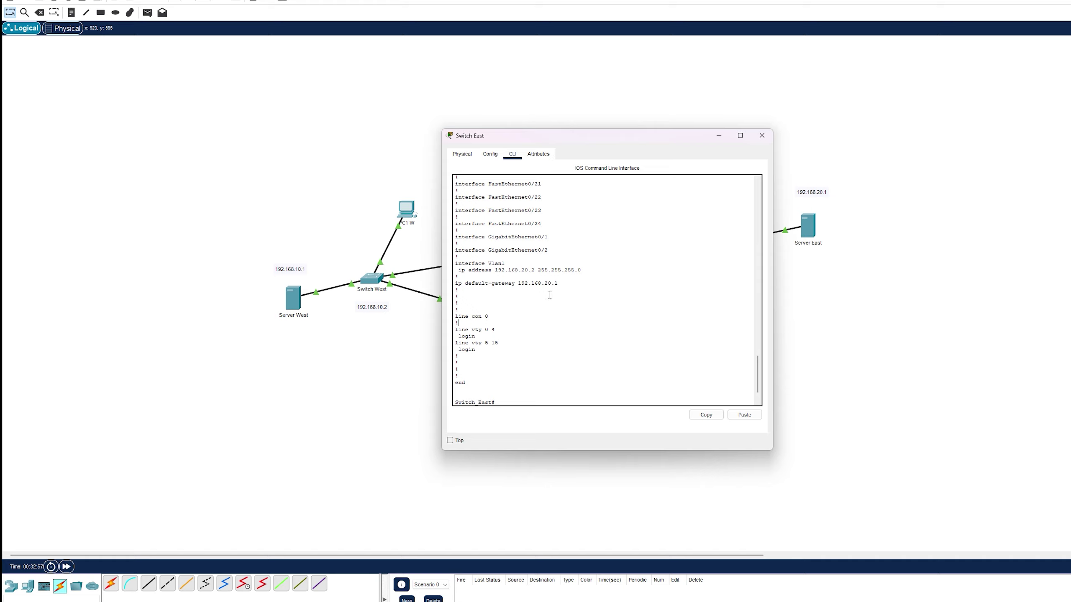
left_click(762, 136)
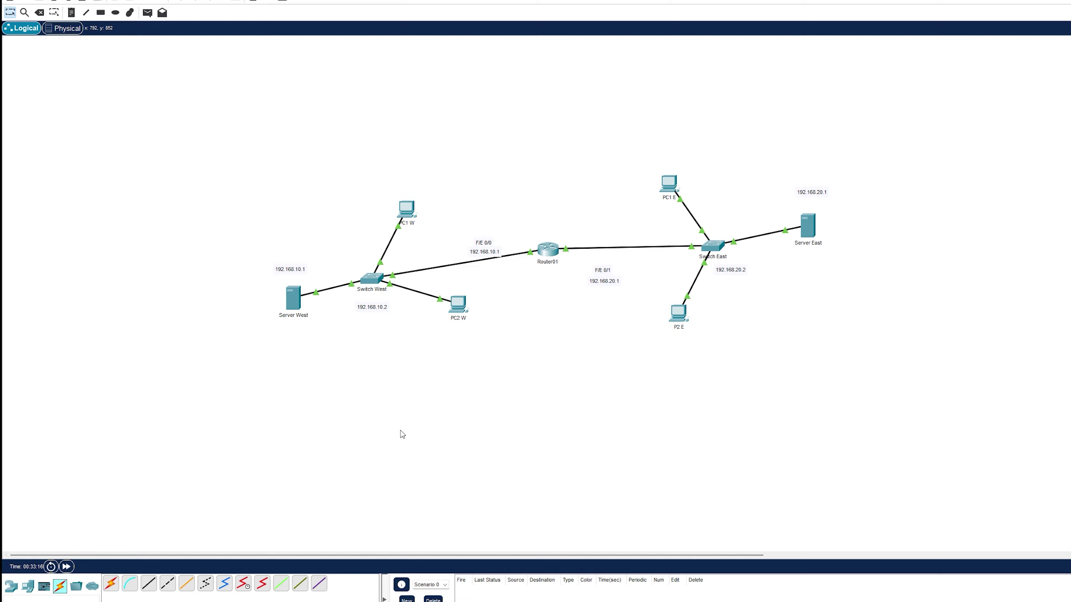
Step: Delete the cables linking Router01 to Switch West and Switch East, and highlight the labels of the router's two interfaces
key("Delete")
left_click(461, 263)
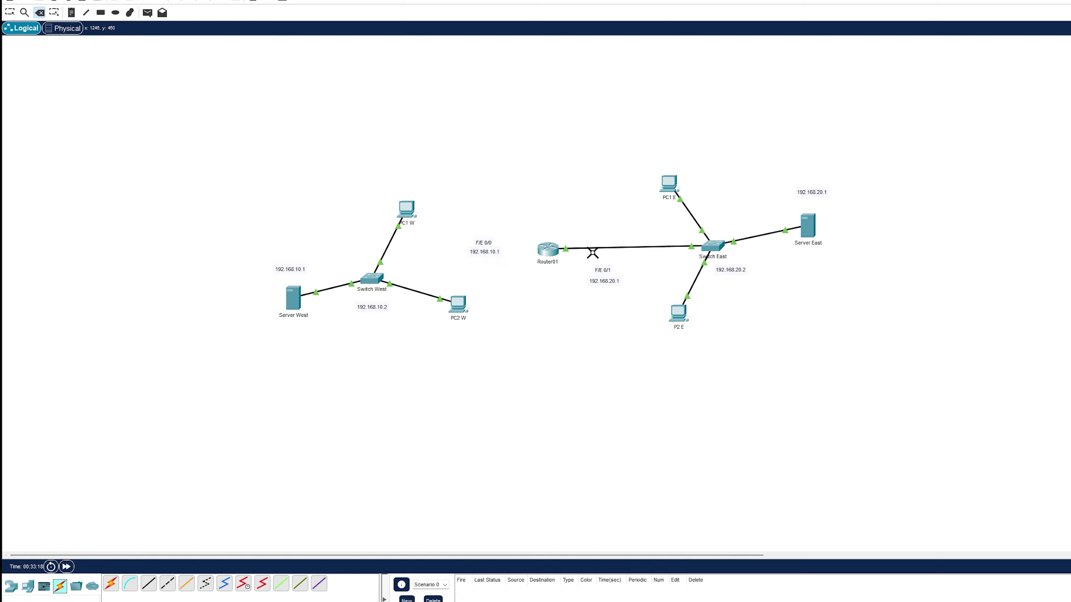
left_click(596, 248)
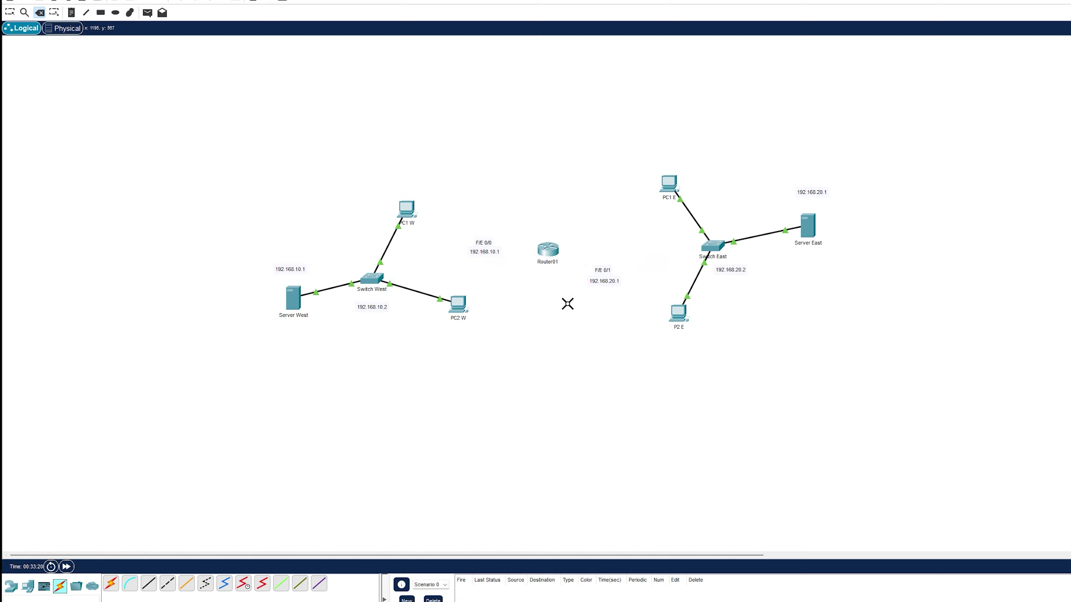
key("Escape")
left_click_drag(461, 232, 509, 280)
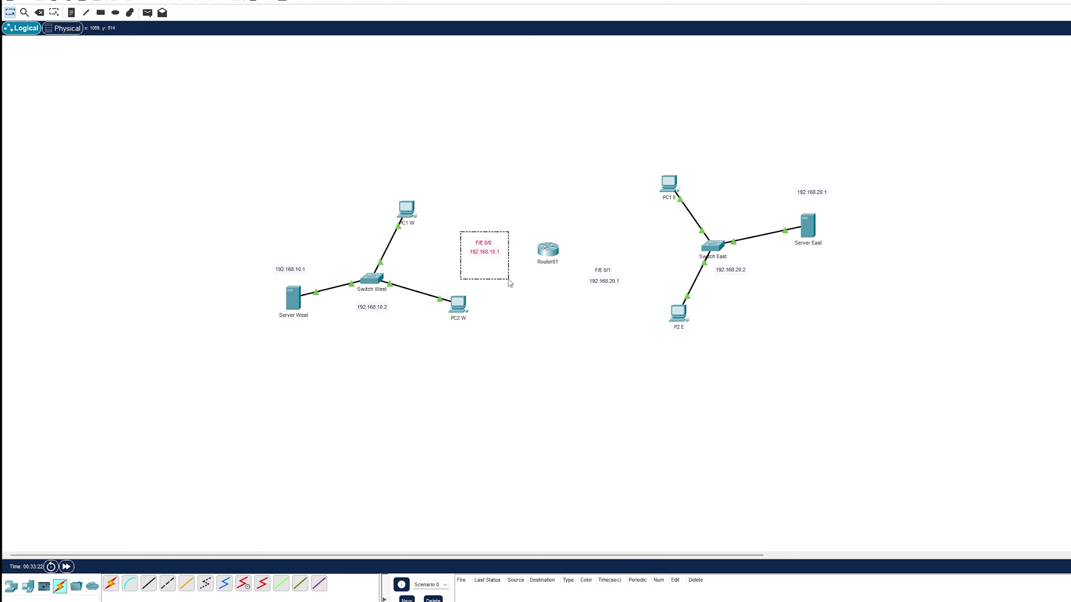
left_click_drag(580, 245, 633, 330)
Step: Connect Switch West's FastEthernet0/4 to Router01's FastEthernet0/0 with a copper straight-through cable
left_click(149, 584)
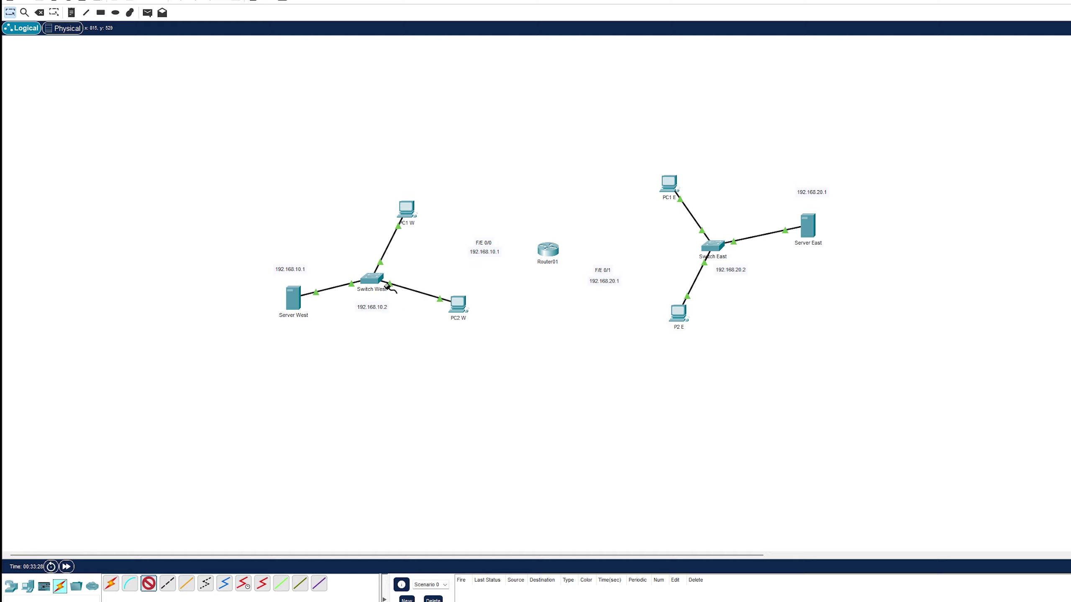
left_click(373, 278)
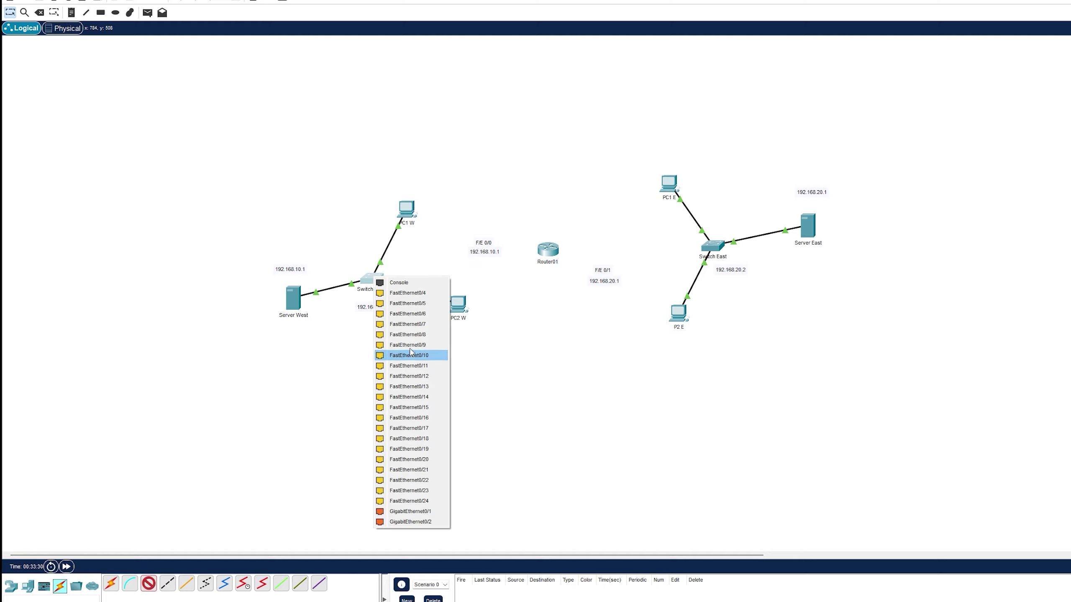
left_click(408, 292)
left_click(548, 253)
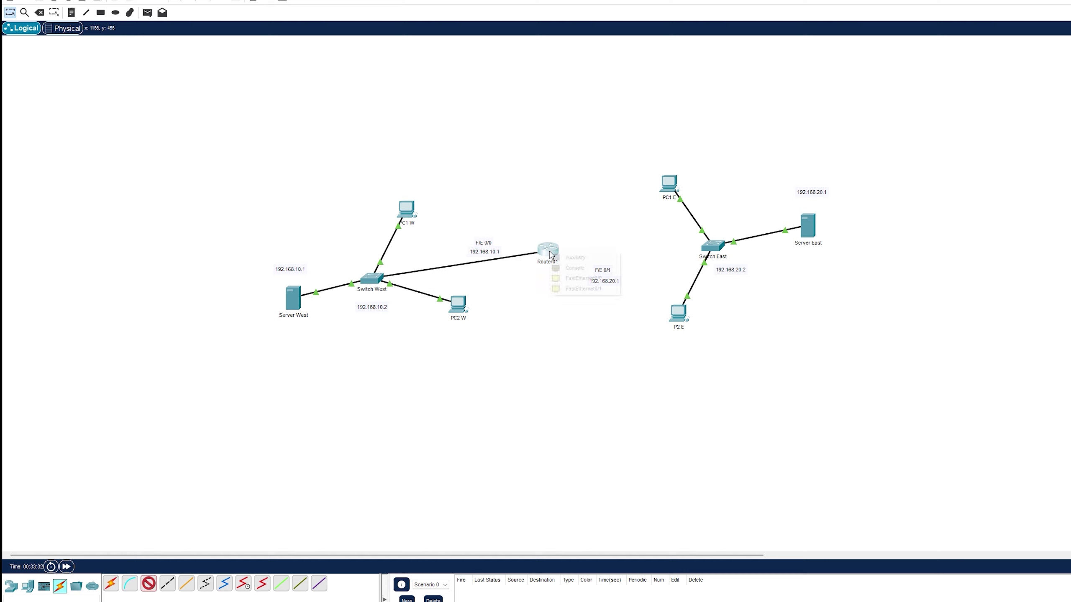
left_click(577, 280)
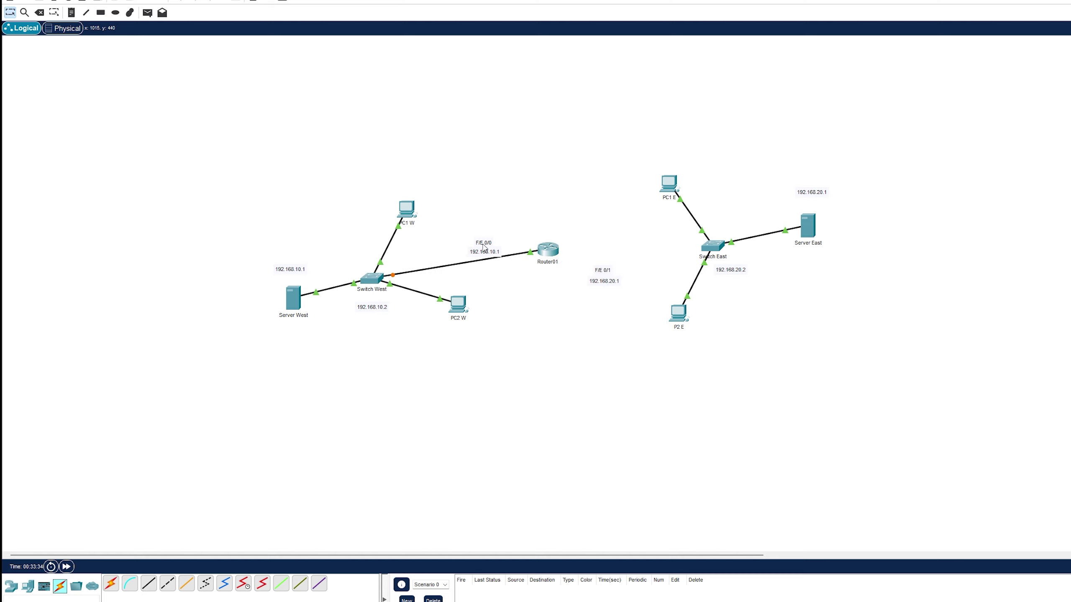
Step: Connect Switch East's FastEthernet0/4 to Router01's FastEthernet0/1 with a copper straight-through cable and save the file
left_click(148, 583)
left_click(709, 251)
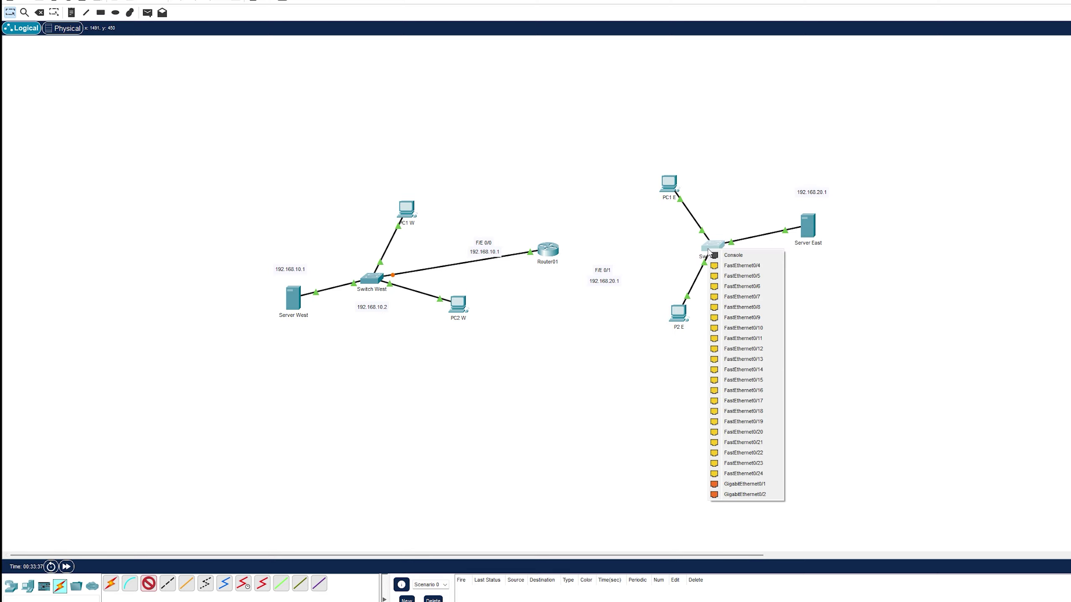
left_click(731, 265)
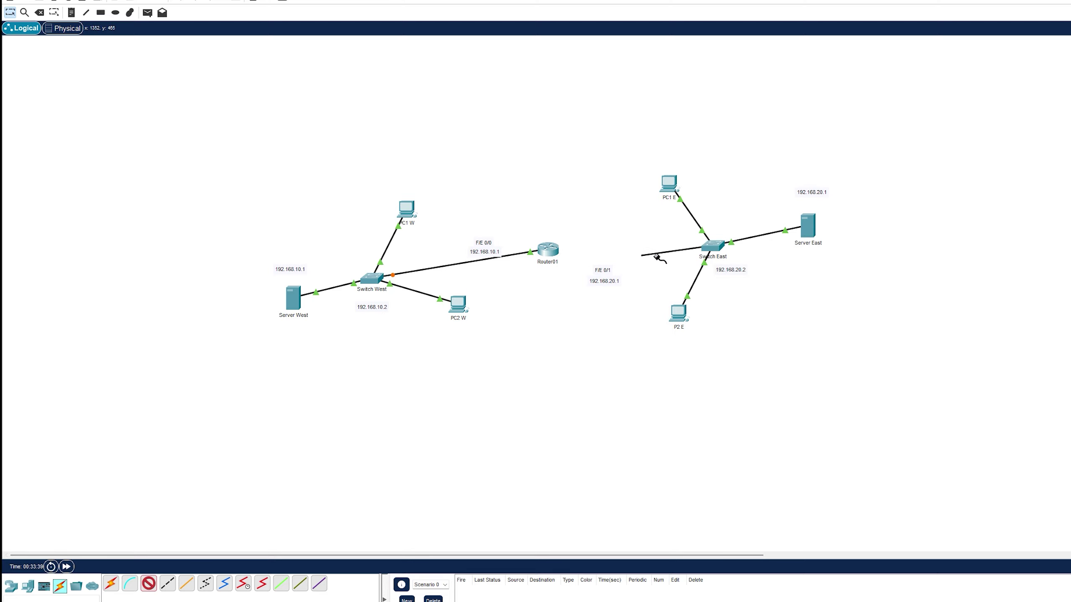
left_click(551, 252)
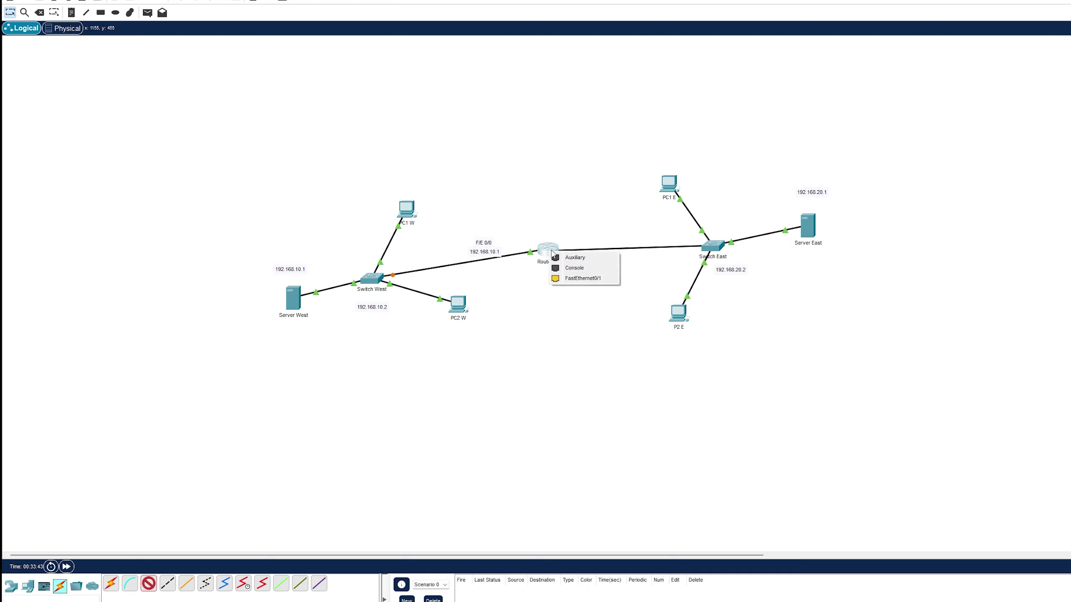
left_click(594, 279)
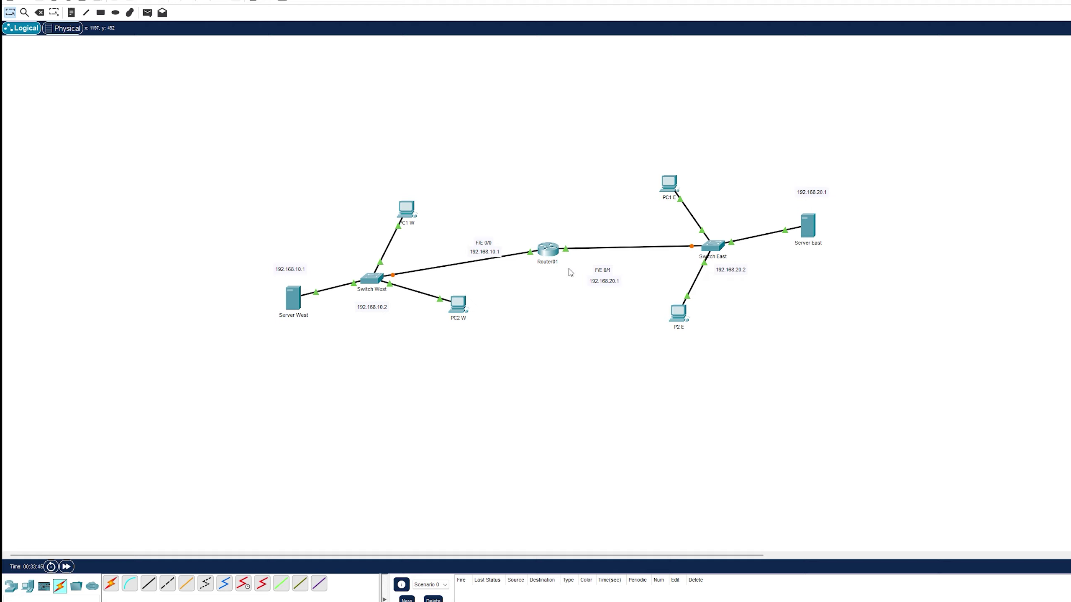
key("ctrl+s")
Step: Place a 1841 router in the workspace below Router01
left_click(28, 588)
left_click(11, 587)
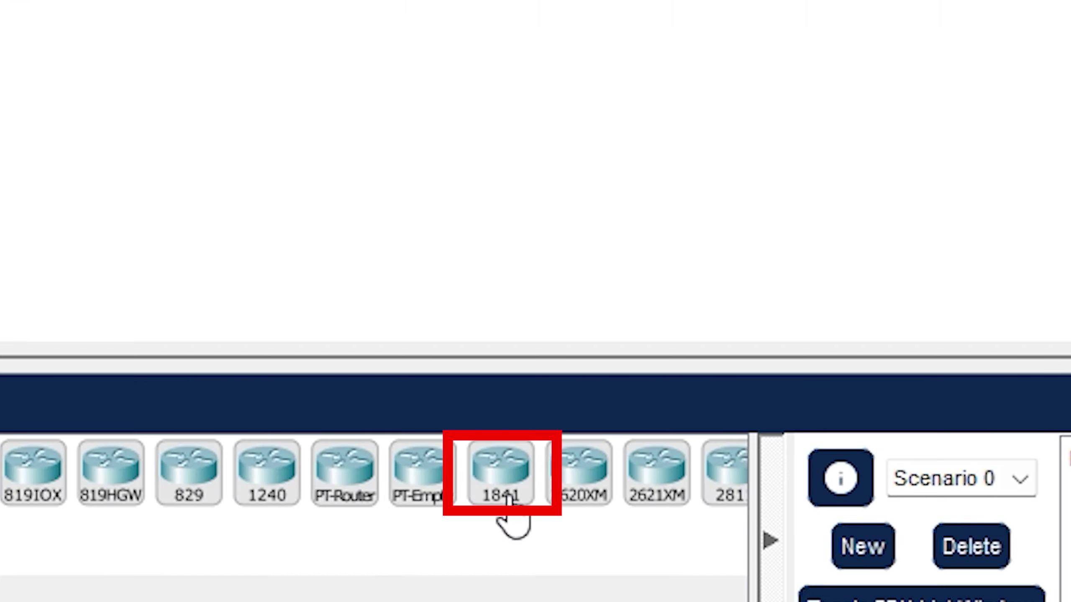
left_click(320, 586)
left_click(541, 354)
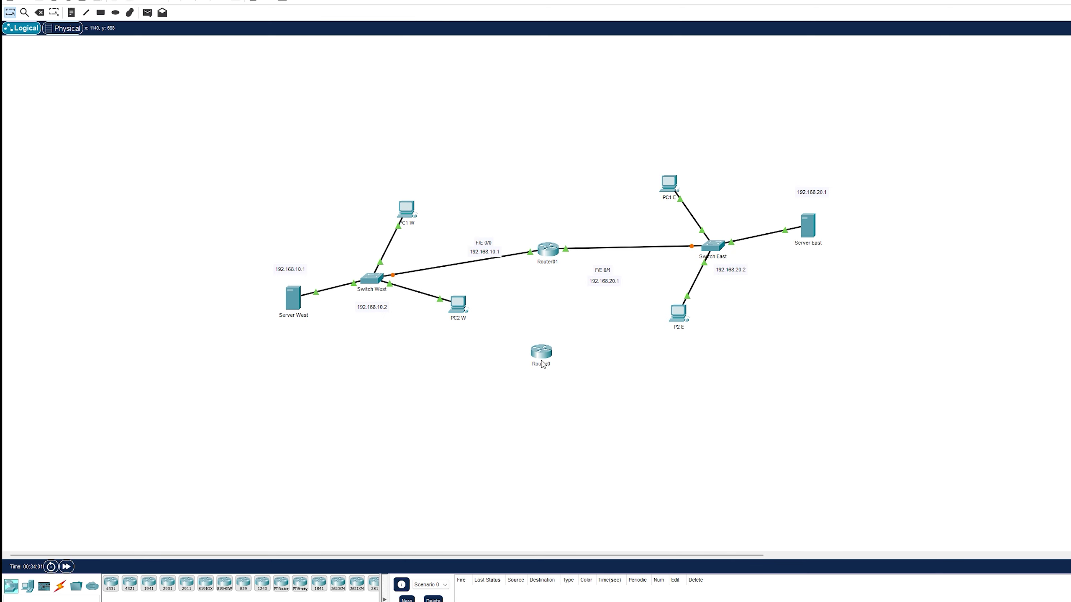
Step: View the new 1841 router's global settings and interface list, and delete the router from the workspace
left_click(542, 356)
left_click(490, 154)
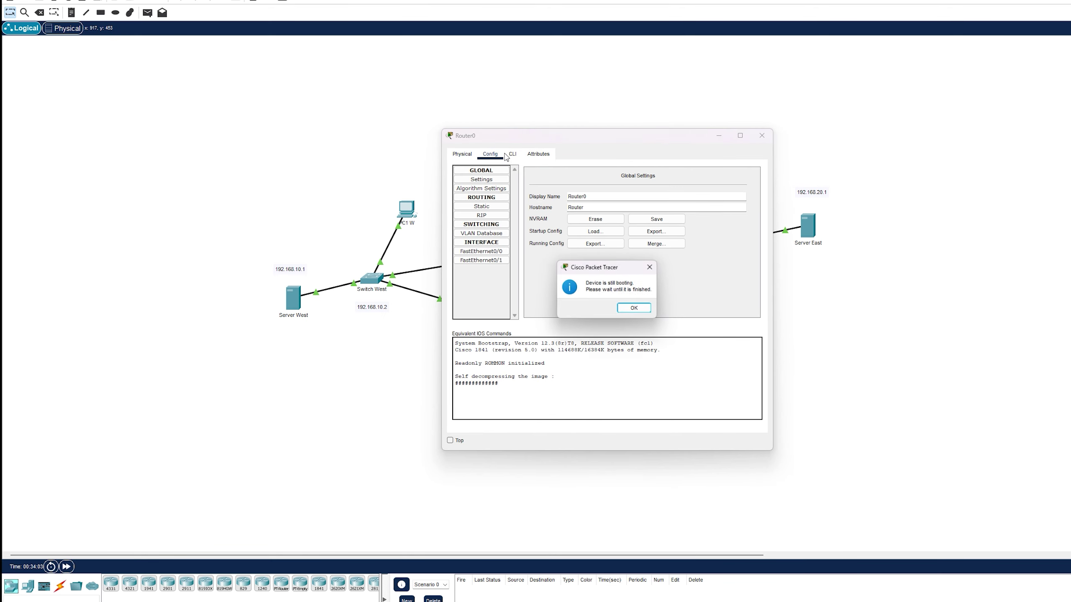
left_click(650, 267)
left_click(490, 155)
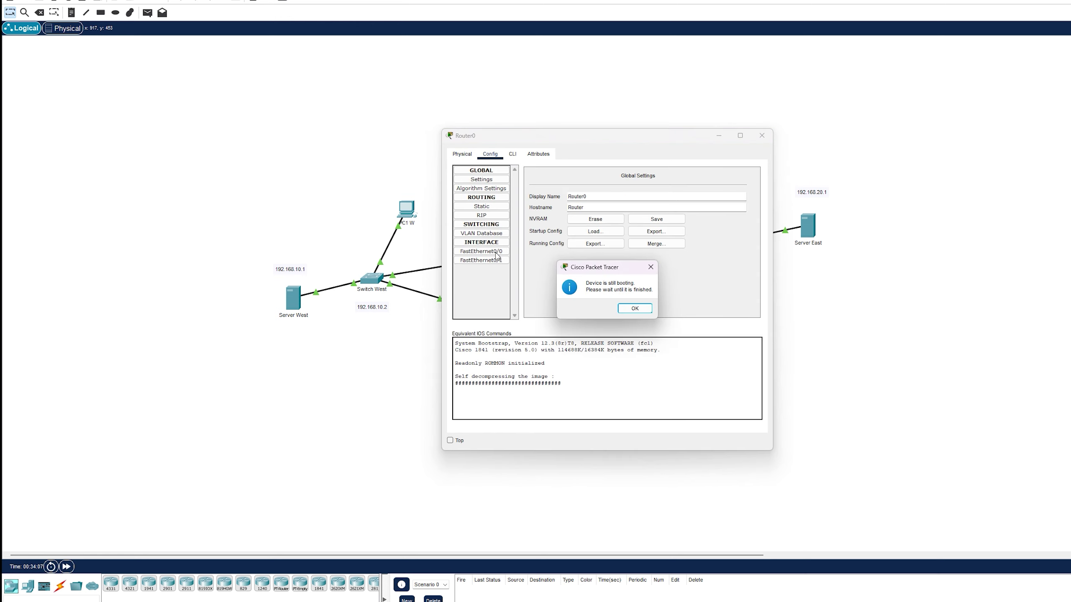
left_click(650, 267)
left_click(761, 136)
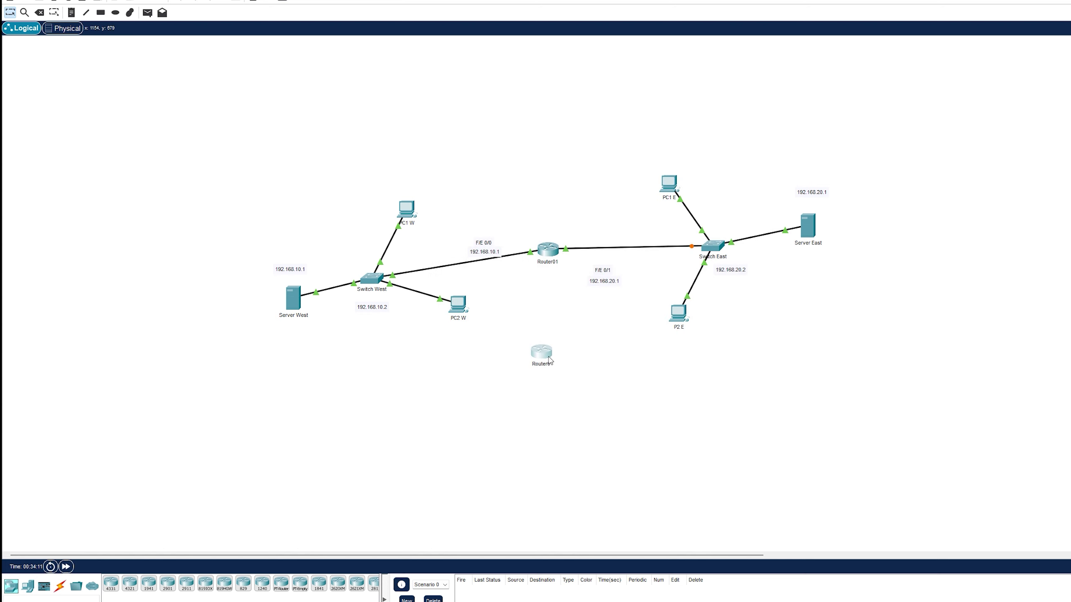
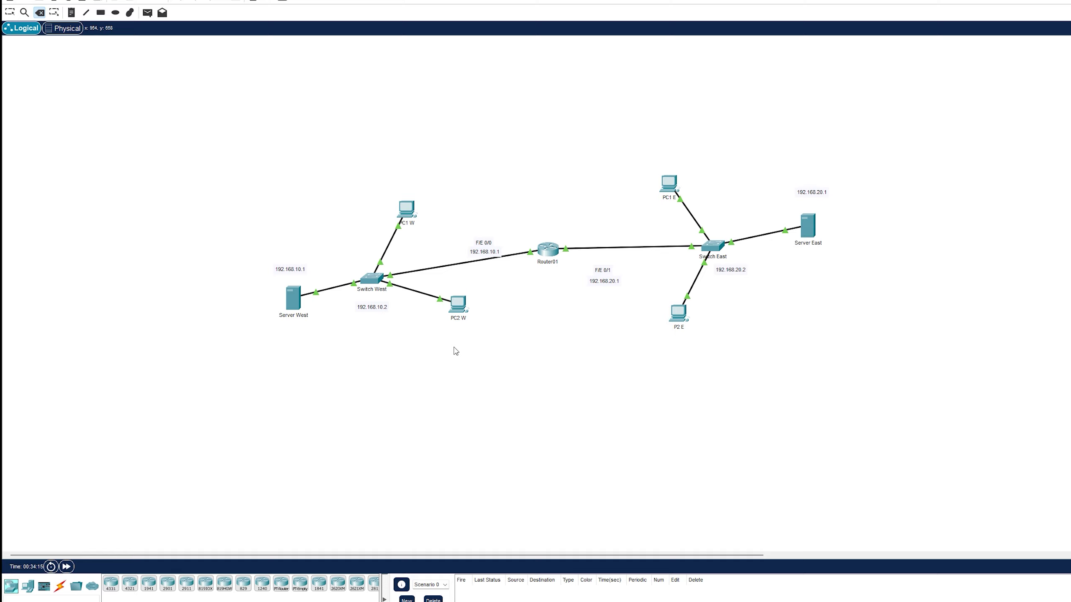
key("Escape")
Step: Review Server West's DNS service page and save the file
left_click(306, 308)
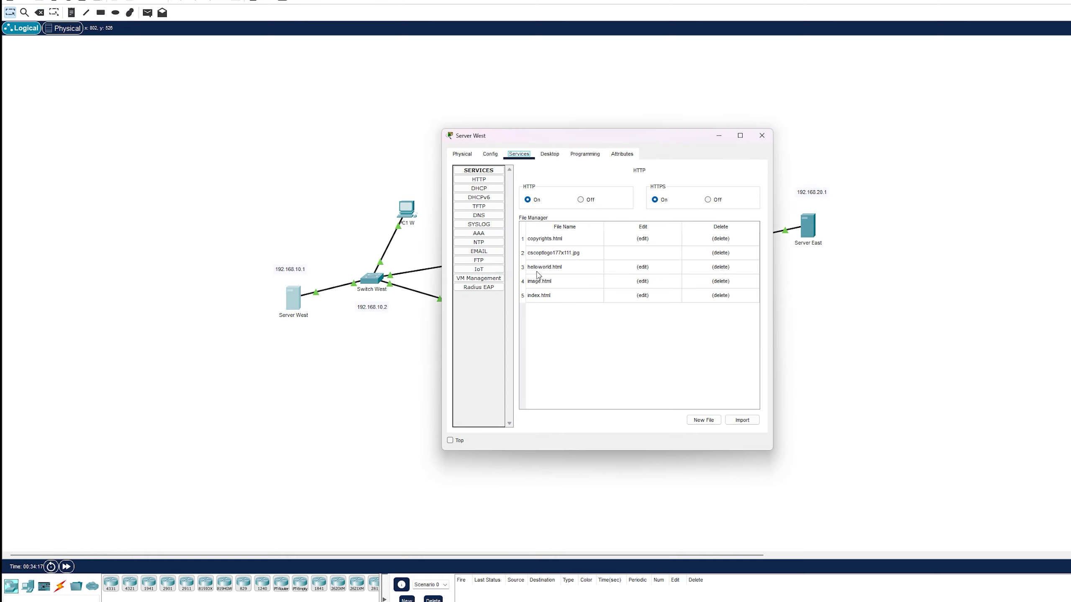
left_click(479, 215)
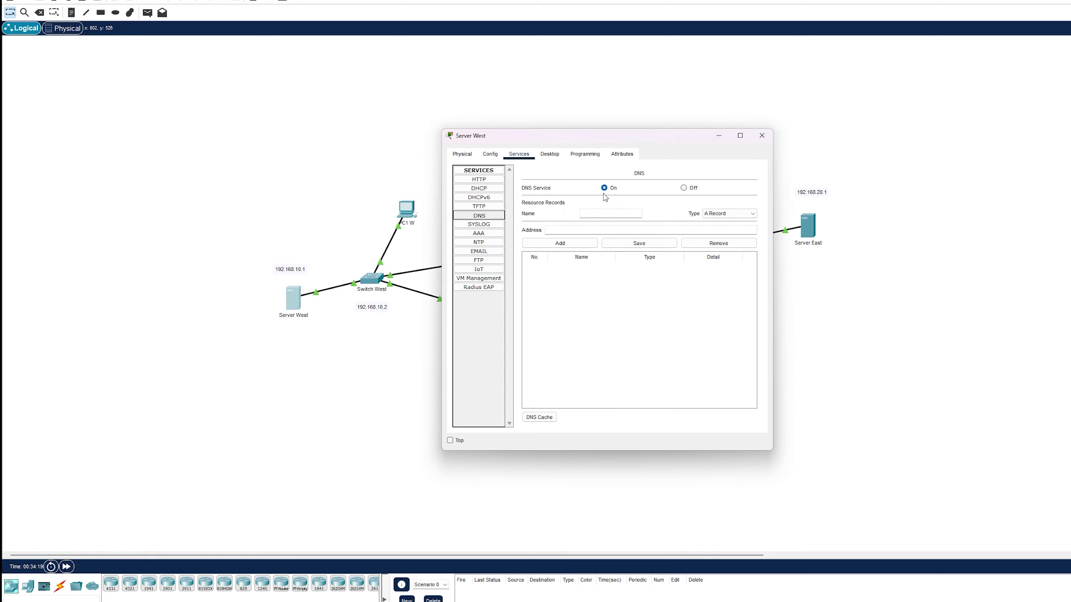
left_click(762, 136)
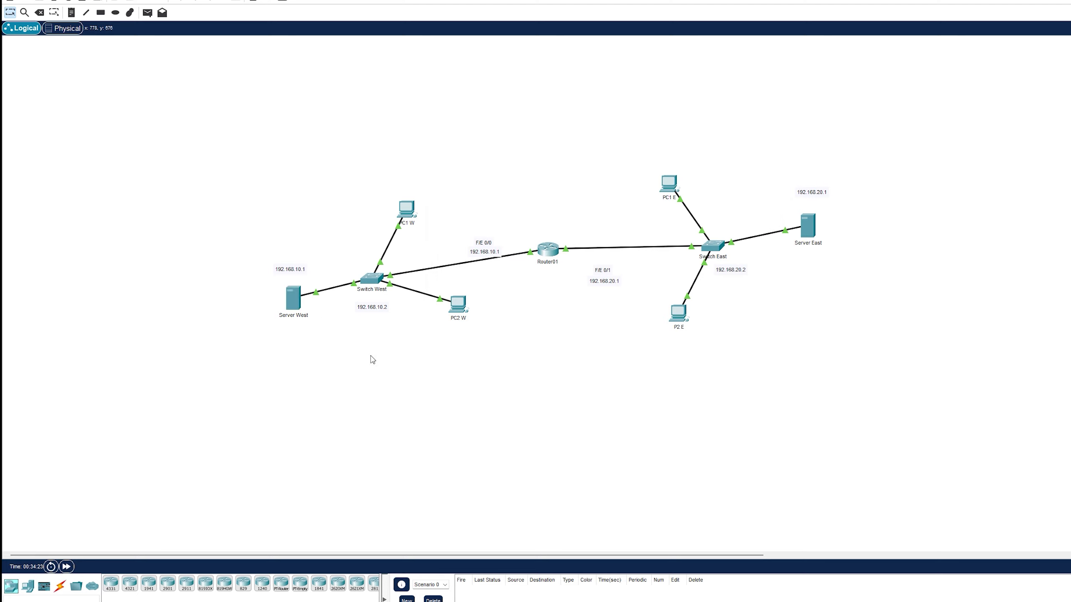
key("ctrl+s")
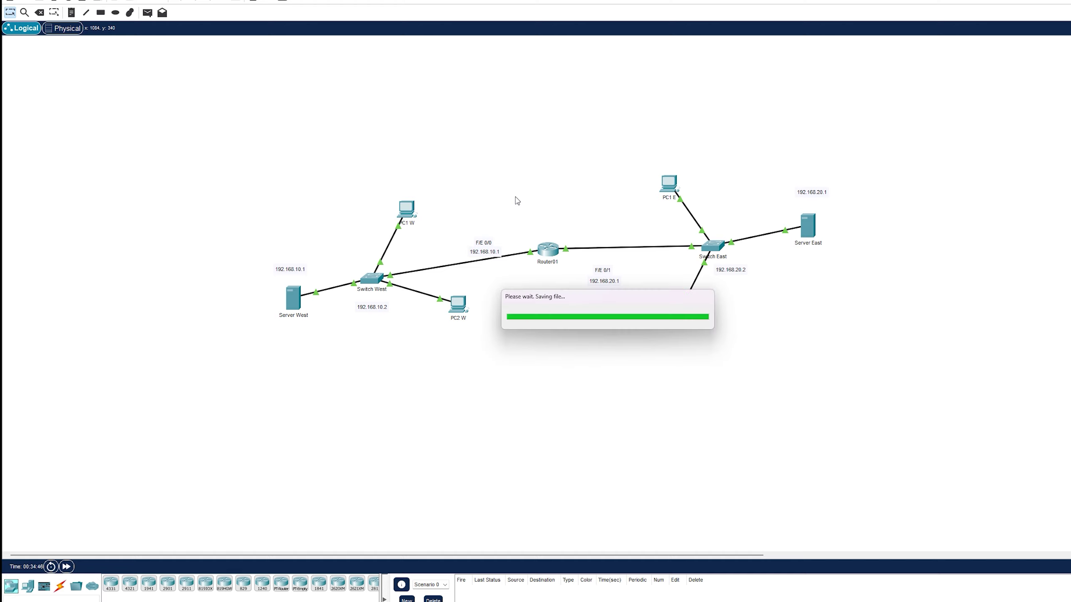
left_click(286, 304)
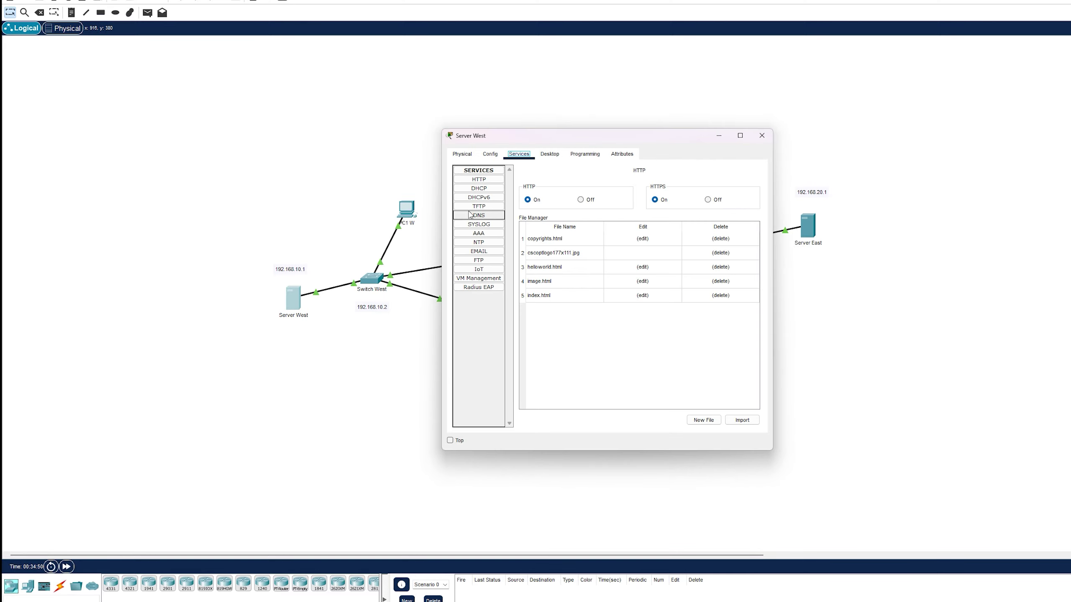
left_click(479, 216)
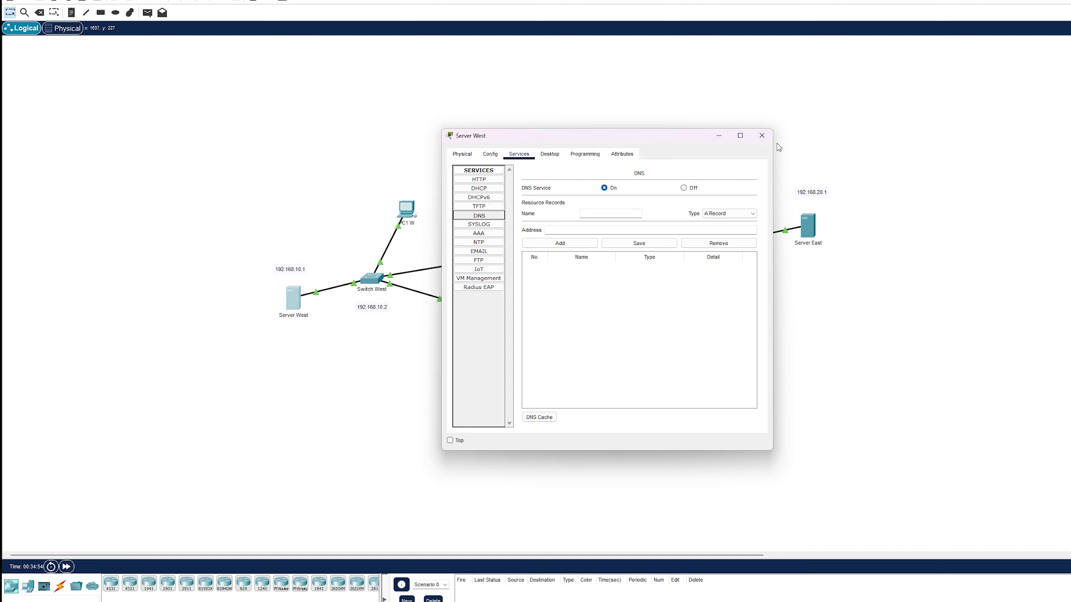
left_click(761, 135)
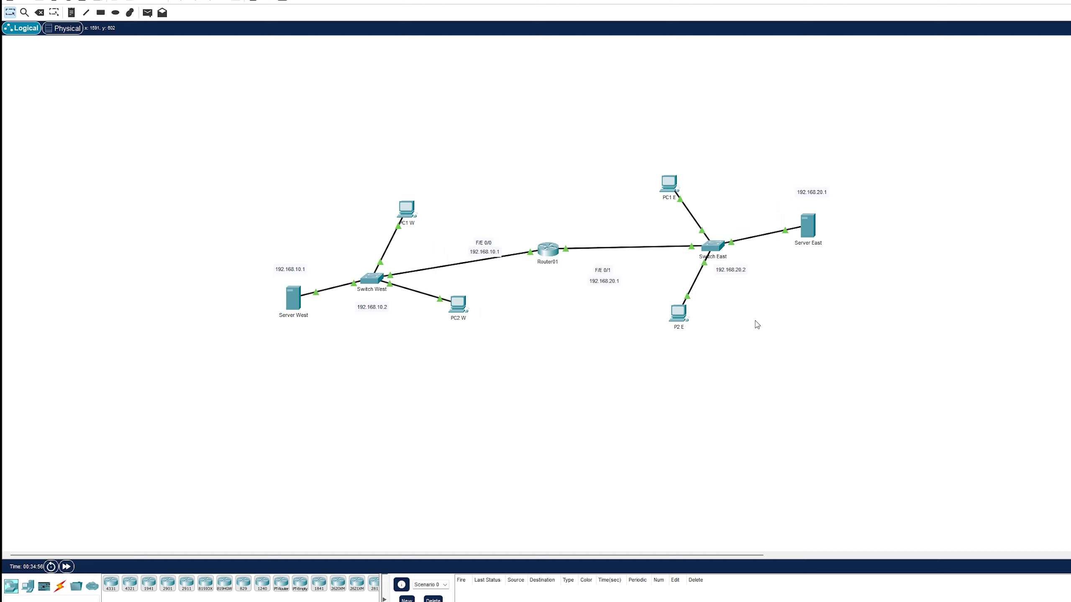
key("ctrl+s")
Step: Review the IP configuration of Router01's FastEthernet0/0 and FastEthernet0/1, with the router's window moved clear of the topology
left_click(547, 249)
left_click(481, 252)
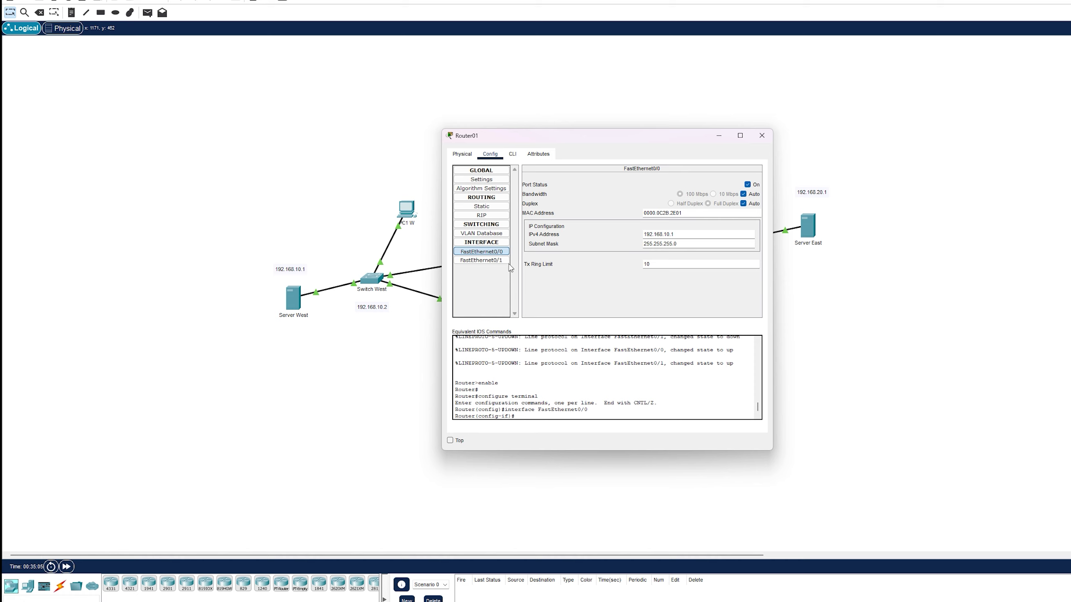
left_click(484, 260)
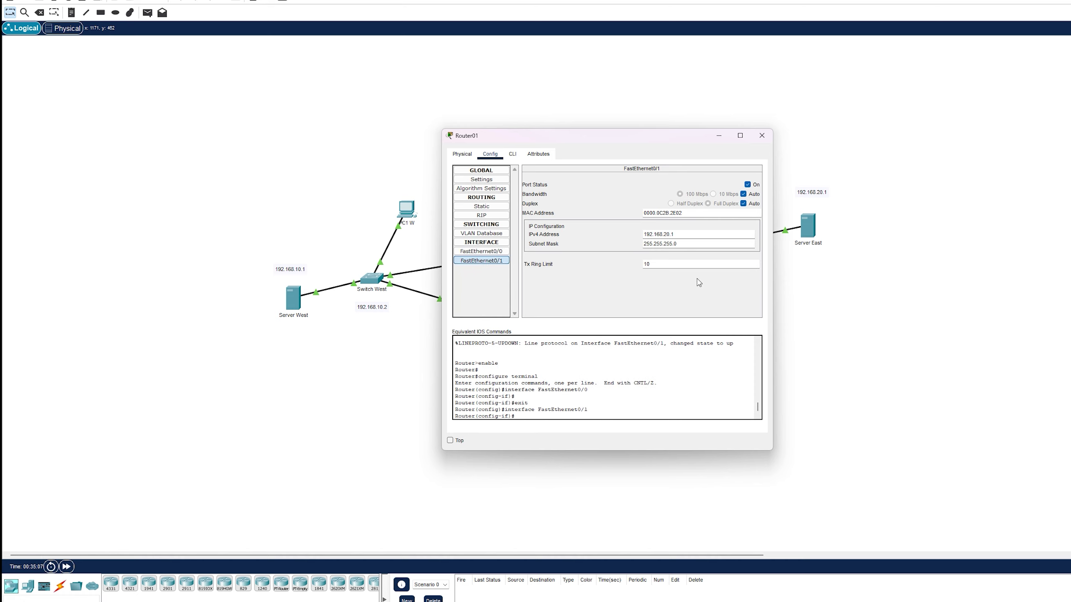
left_click_drag(555, 136, 799, 102)
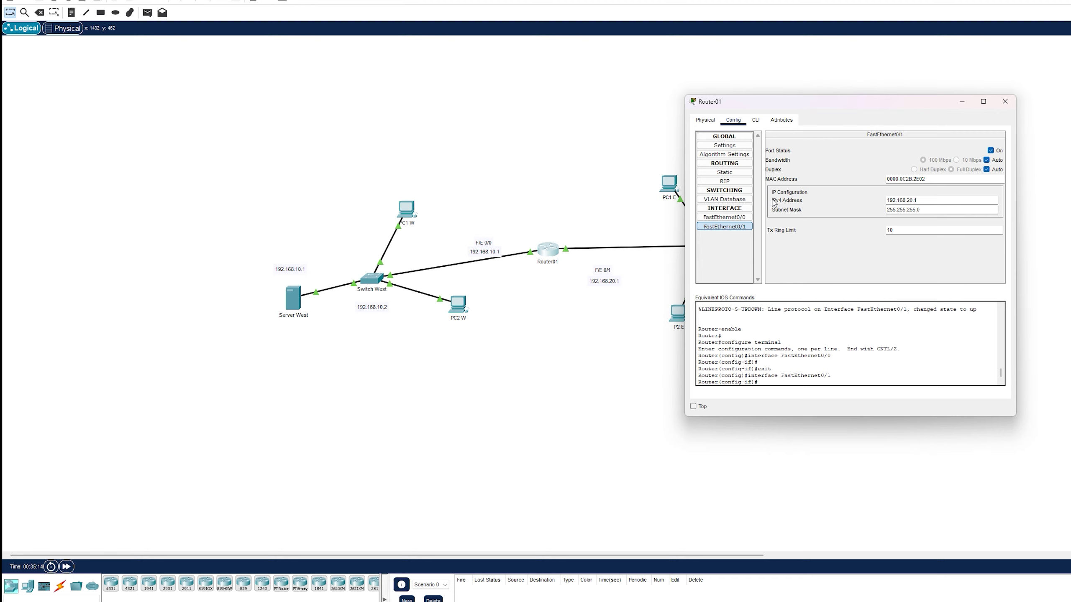
Step: Review the DHCP pool settings on Server East, including its default gateway and start address
left_click(1005, 102)
left_click(810, 227)
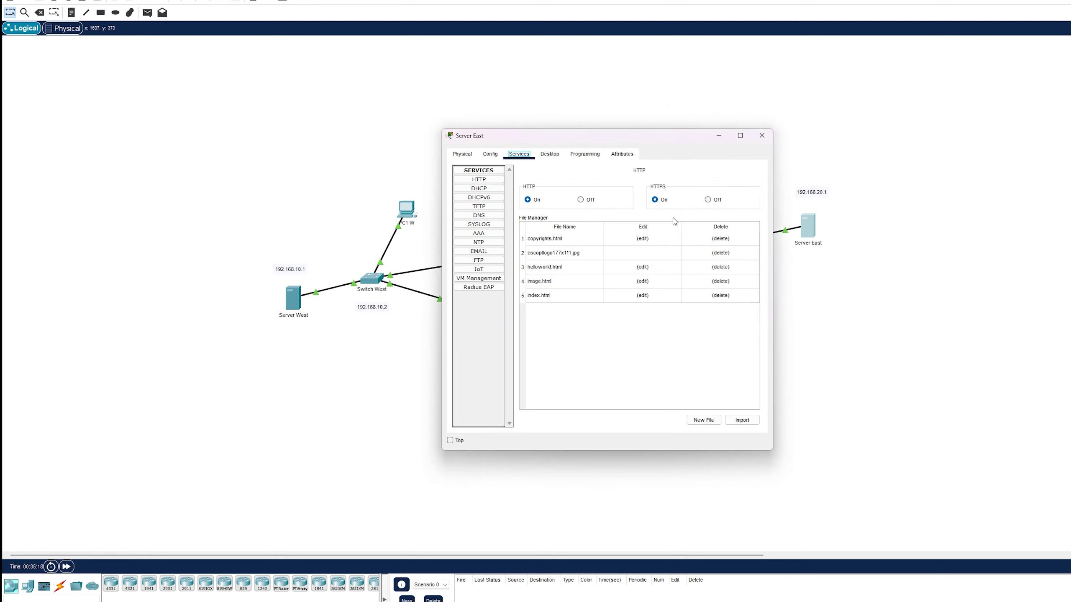
left_click(492, 189)
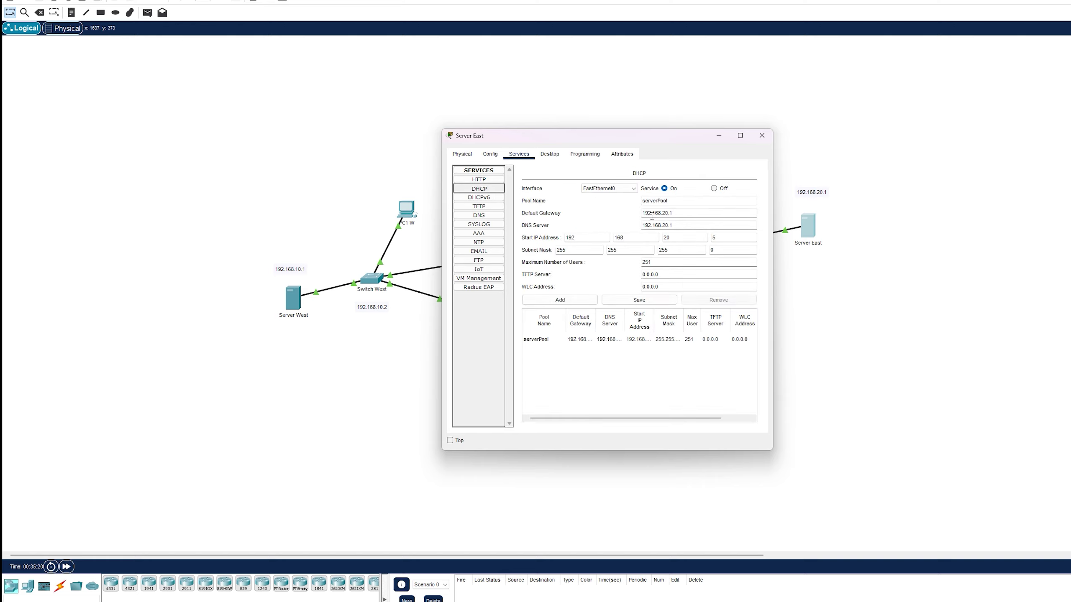
left_click(761, 138)
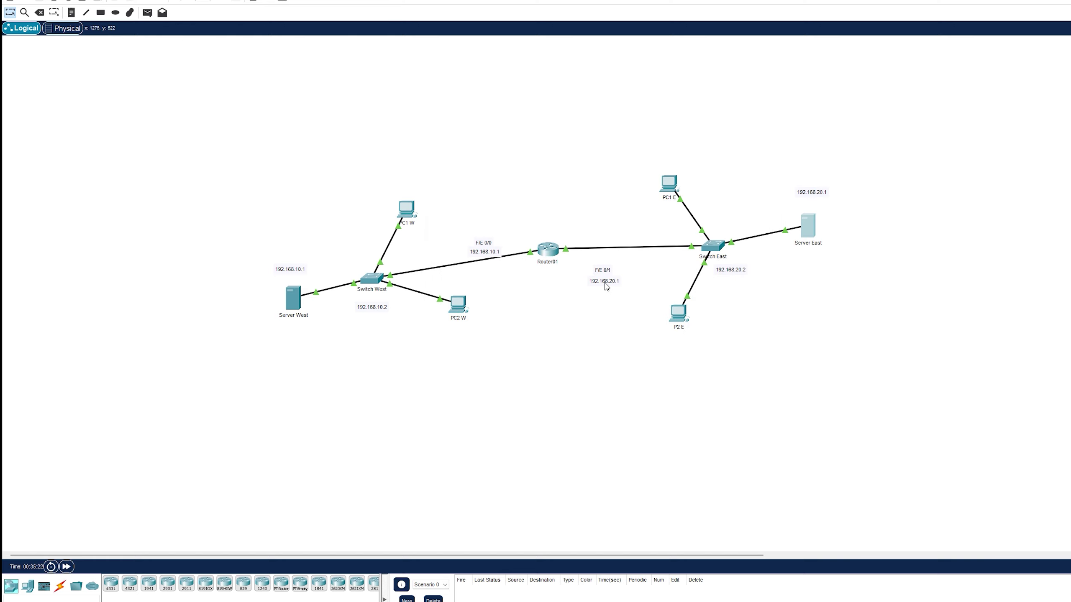
Step: Compare Router01's FastEthernet0/0 and FastEthernet0/1 addresses with the topology labels, and save the file
left_click(559, 255)
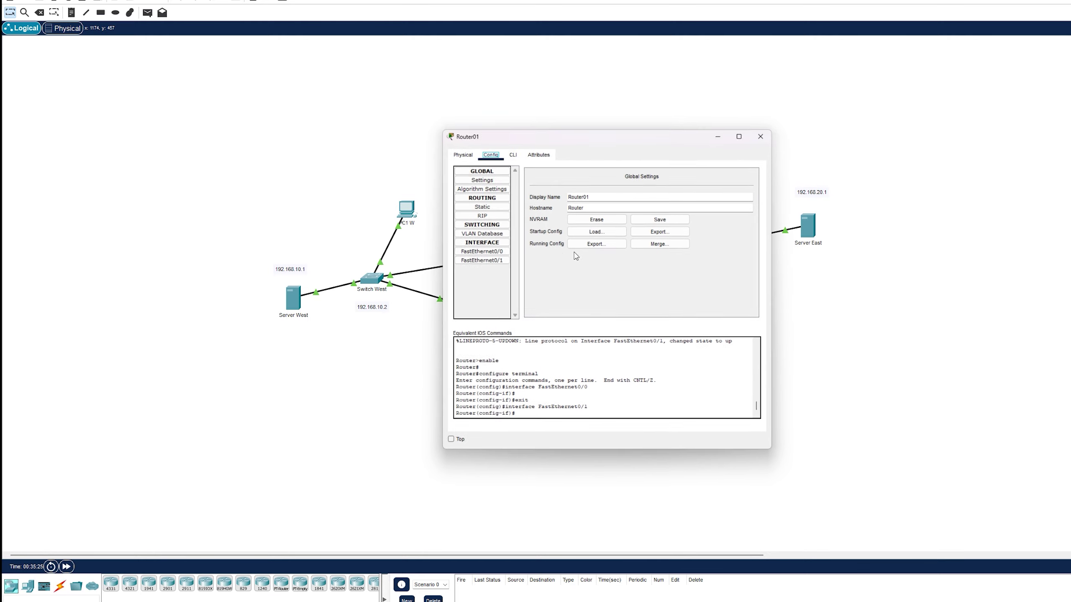
left_click(489, 251)
left_click_drag(563, 137, 370, 146)
left_click(881, 234)
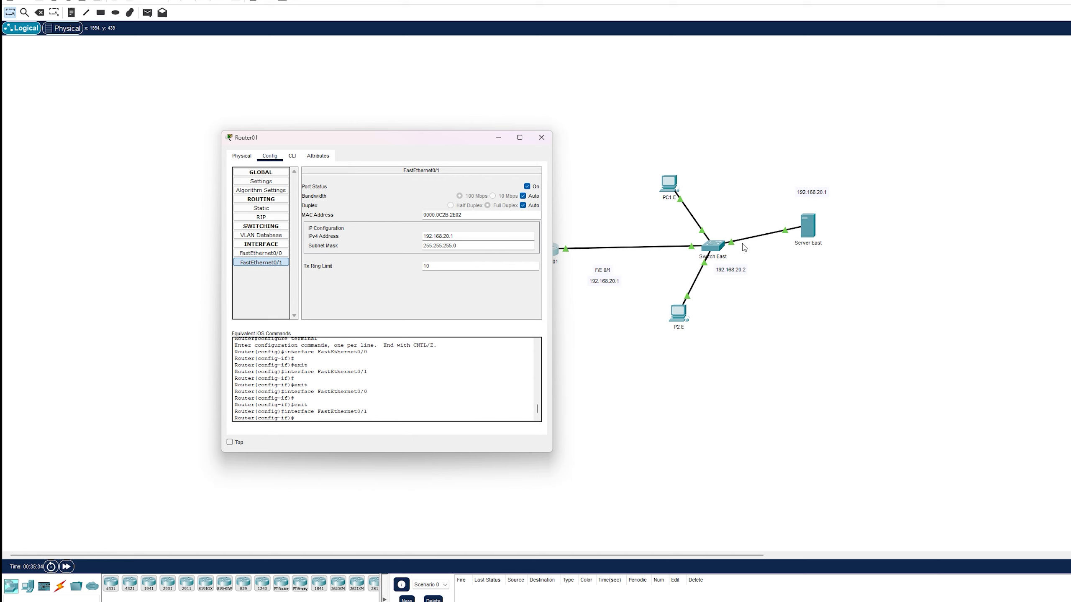
left_click(541, 137)
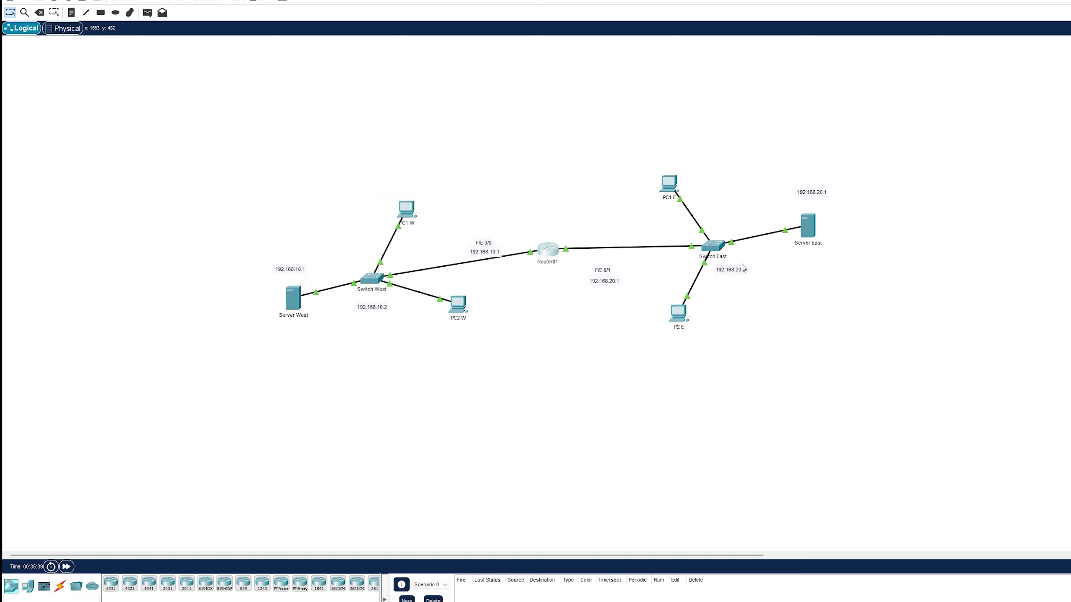
key("ctrl+s")
Step: Open PC1 W's command prompt beside the west network and ping 192.168.10.1
left_click(411, 219)
left_click(661, 201)
left_click_drag(639, 149, 909, 135)
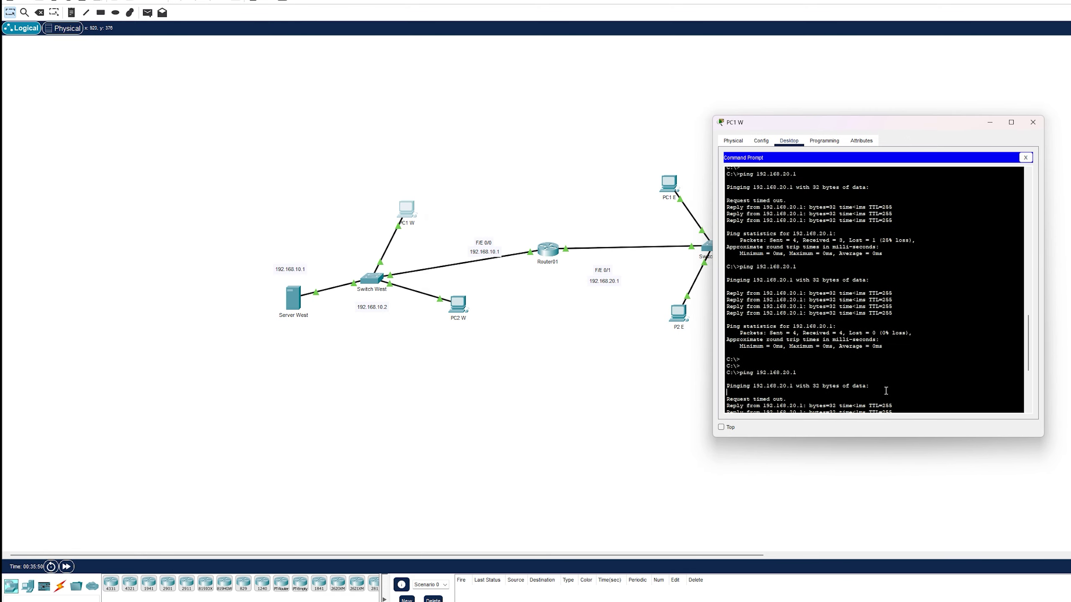
scroll(887, 388, "down", 5)
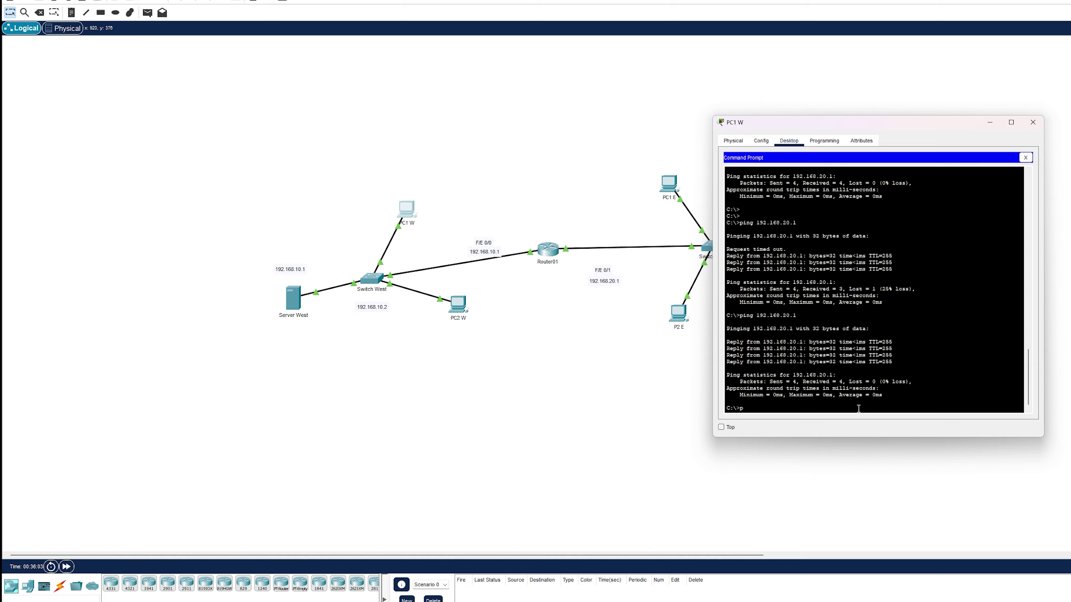
type("ping 192.168.10.1")
key("Return")
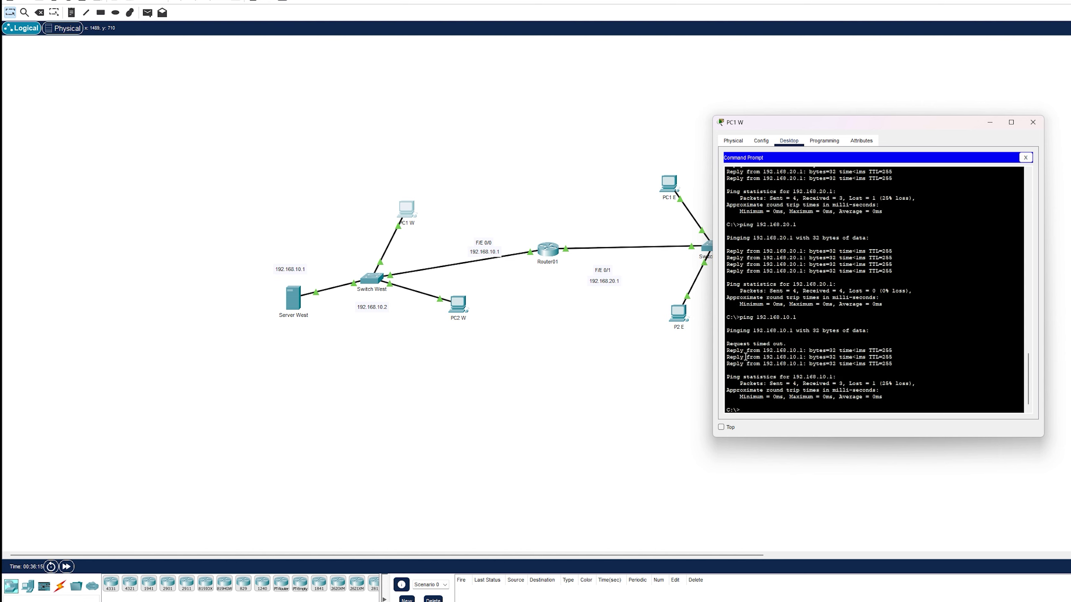
Step: Repeat the ping to 192.168.10.1 from PC1 W, inspect the first attempt's output and close the PC's window
key("Up")
key("Return")
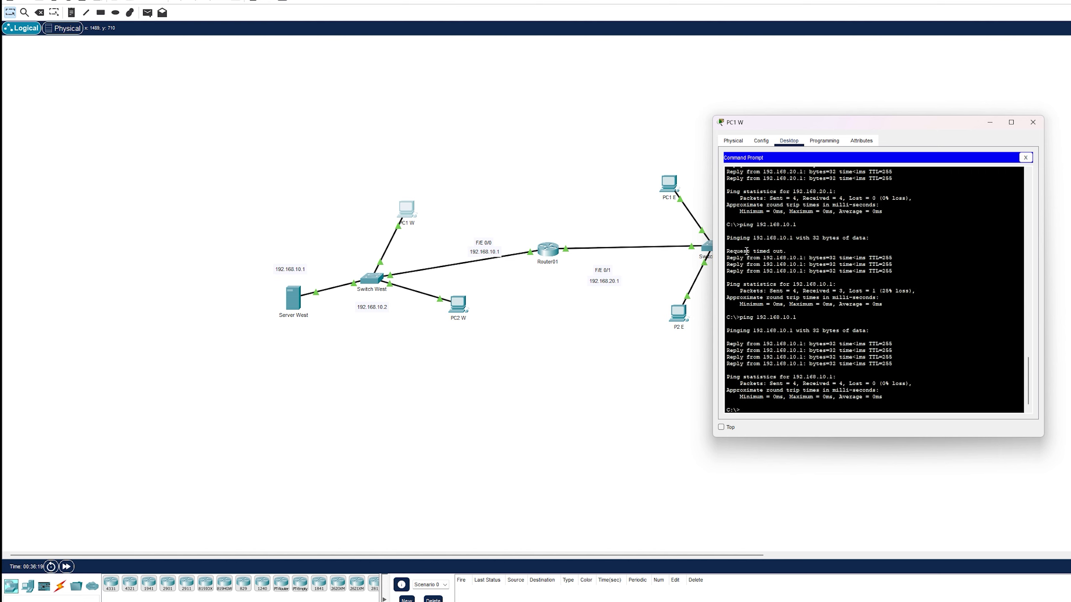
left_click_drag(726, 251, 798, 255)
left_click(1032, 122)
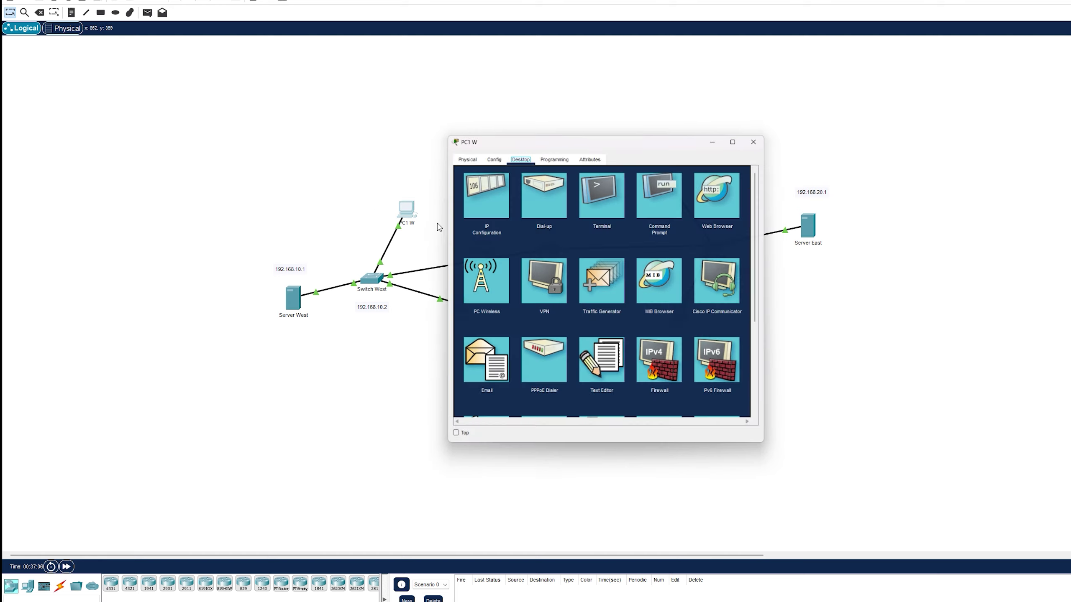
Step: Reopen PC1 W's command prompt and review the earlier ping statistics for 192.168.20.1, keeping the whole topology in view
left_click(658, 195)
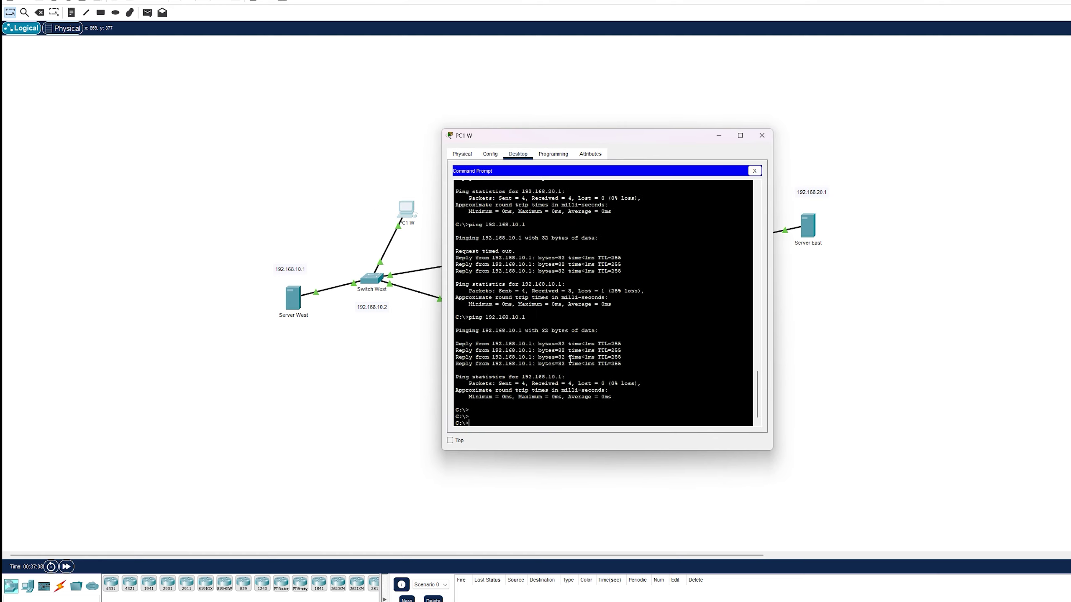
scroll(569, 354, "up", 3)
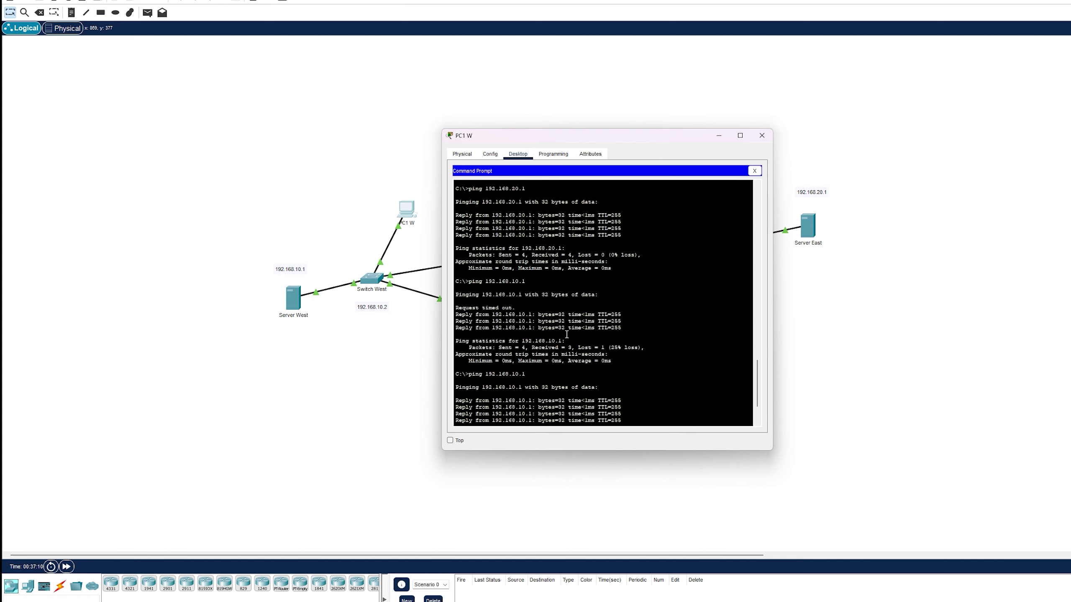
left_click_drag(555, 141, 715, 141)
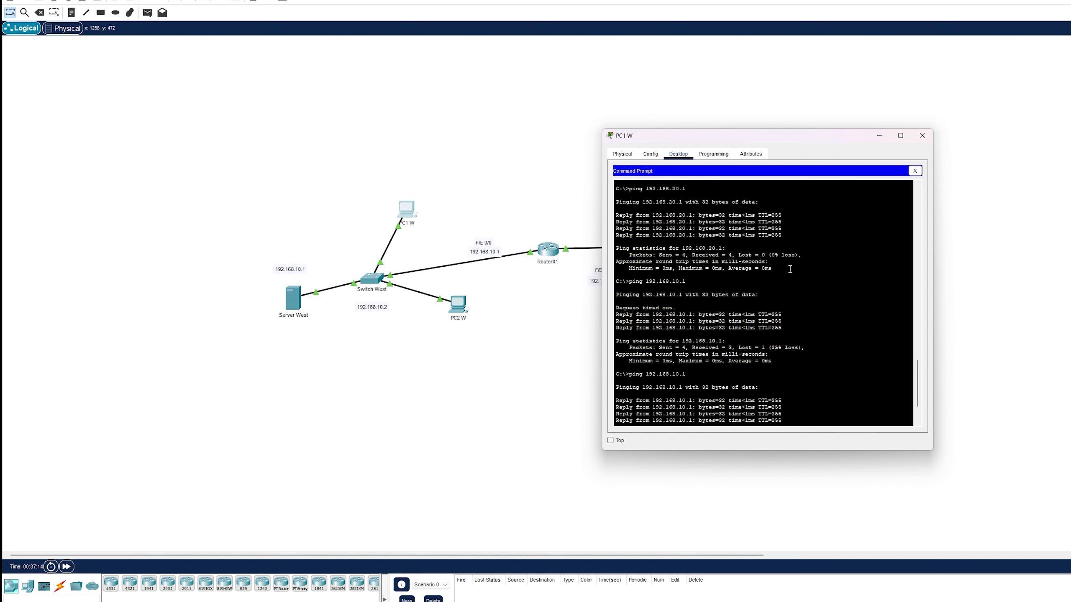
left_click_drag(790, 270, 617, 246)
left_click_drag(708, 136, 941, 124)
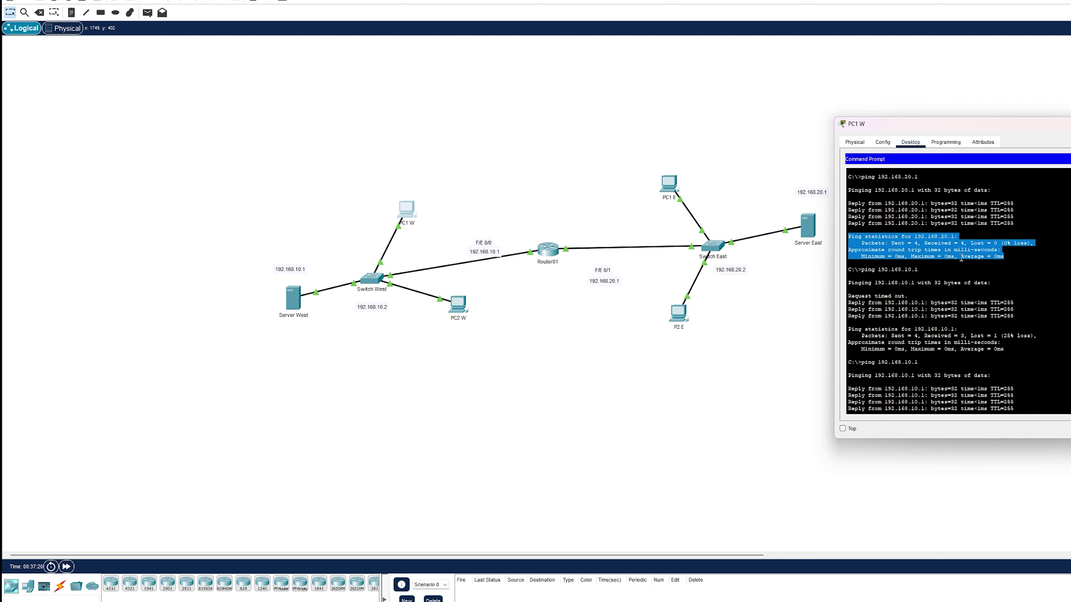
Step: Ping Switch East at 192.168.20.2 twice from PC1 W's command prompt
key("Return")
key("Return")
type("pi")
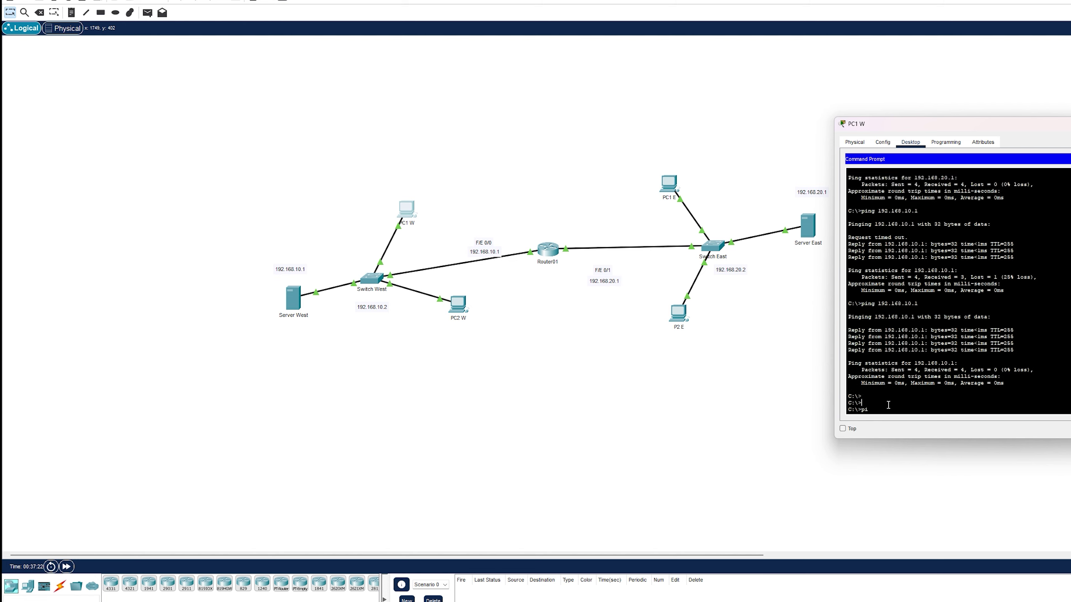
type("ng 192.168.20.2")
key("Return")
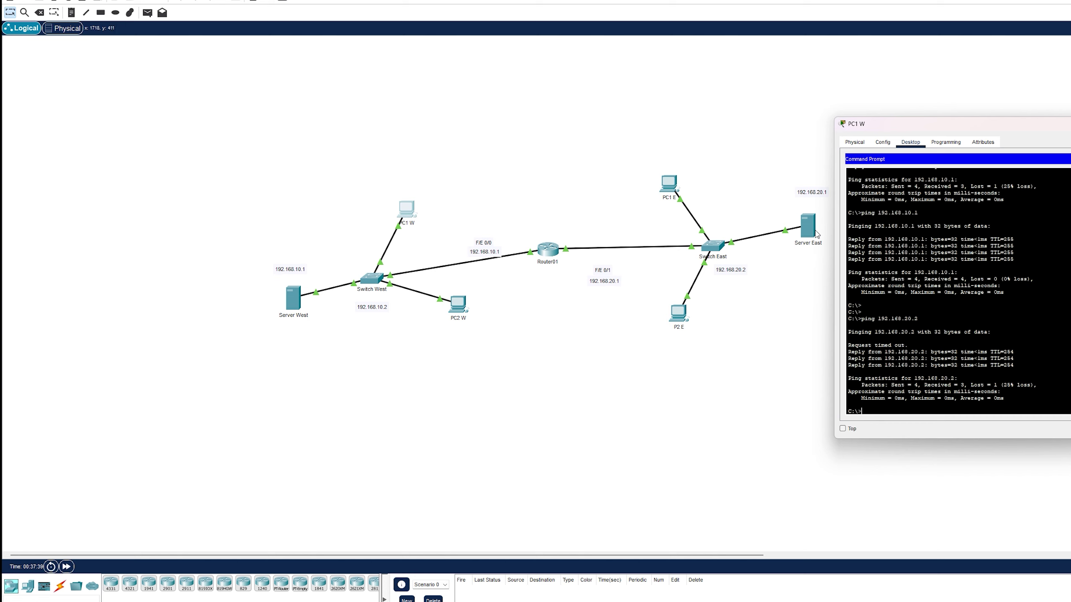
key("Up")
key("Return")
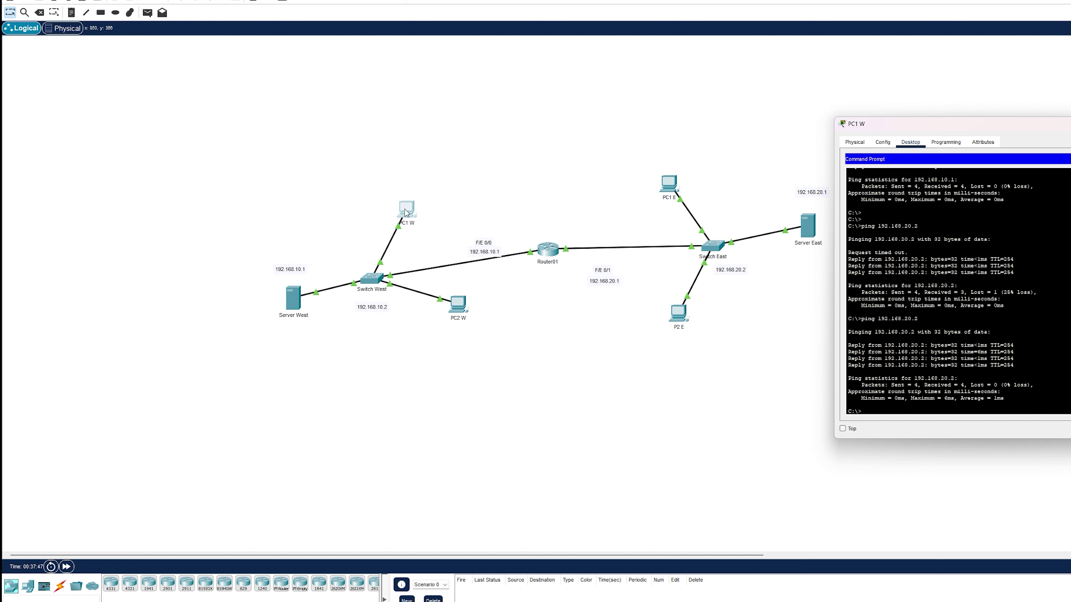
Step: Ping 192.168.20.5 twice from PC1 W with its window clear of the topology, and save the file
left_click_drag(880, 130, 935, 135)
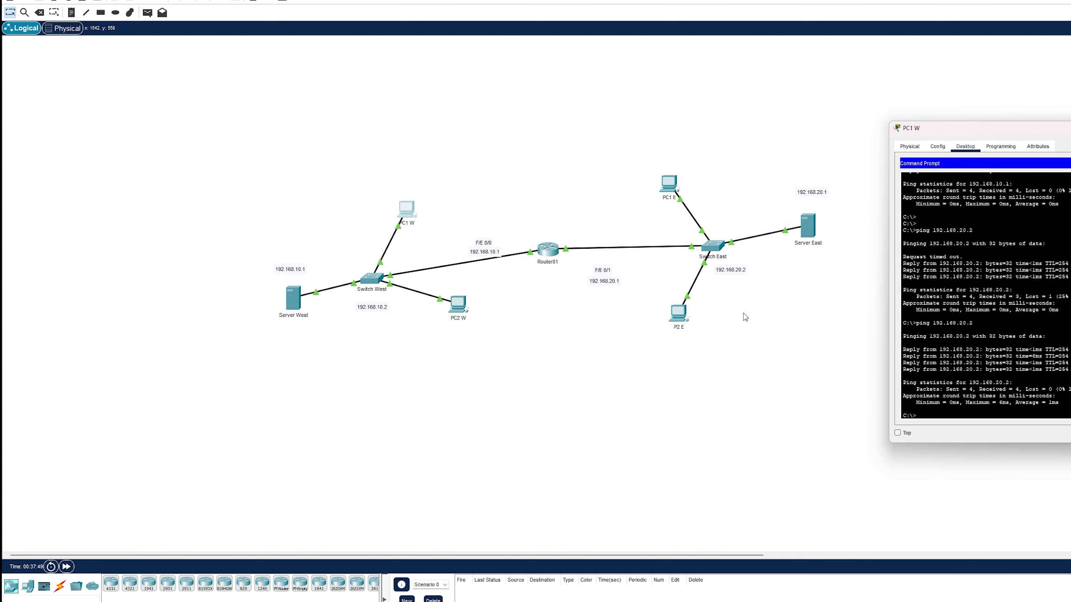
key("Up")
type("5")
key("Return")
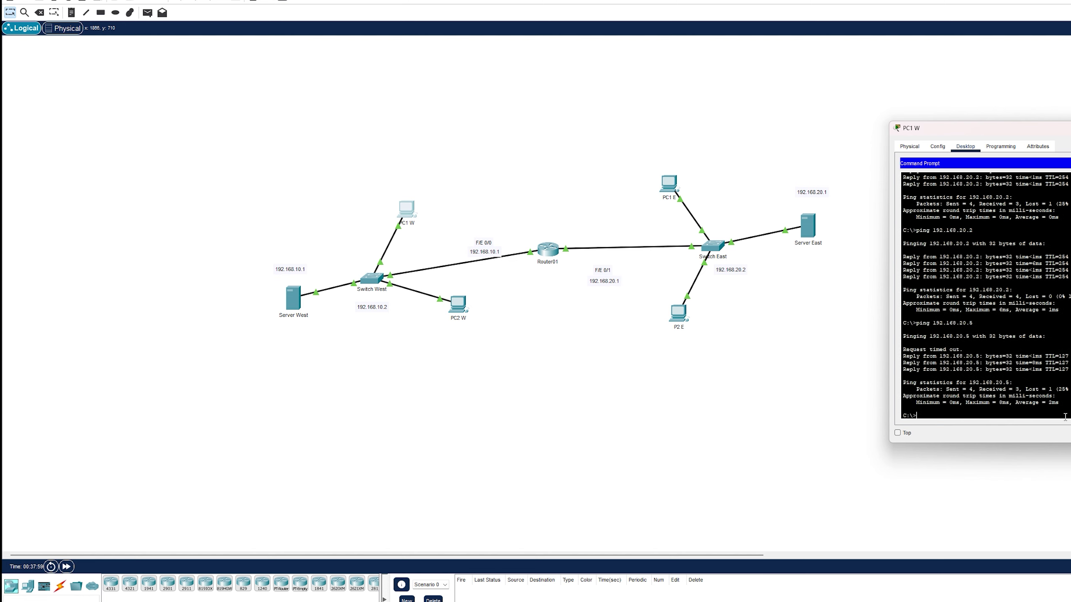
key("Up")
key("Return")
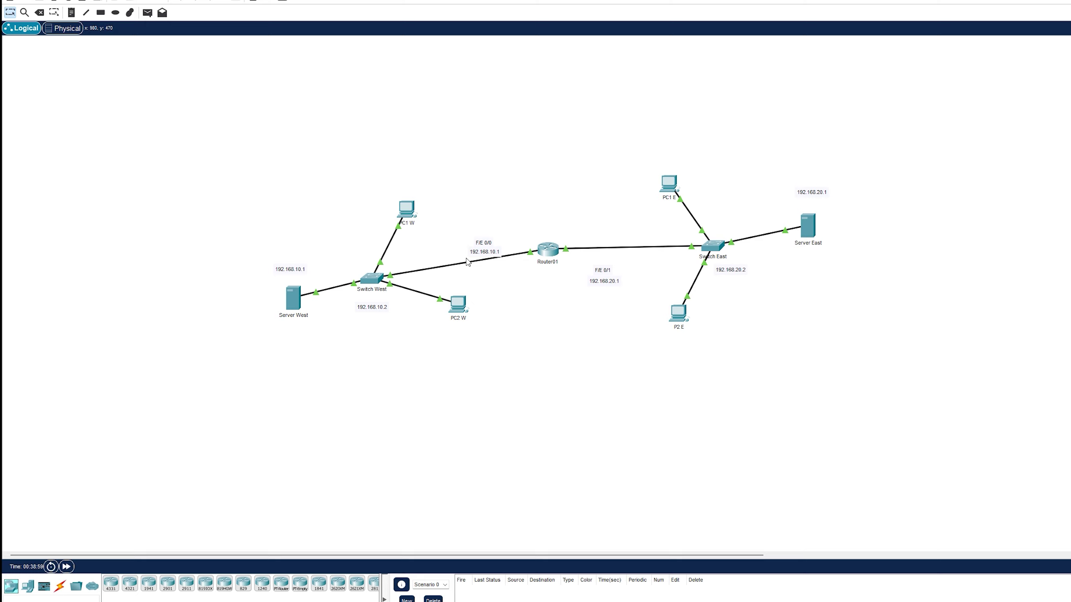
key("ctrl+s")
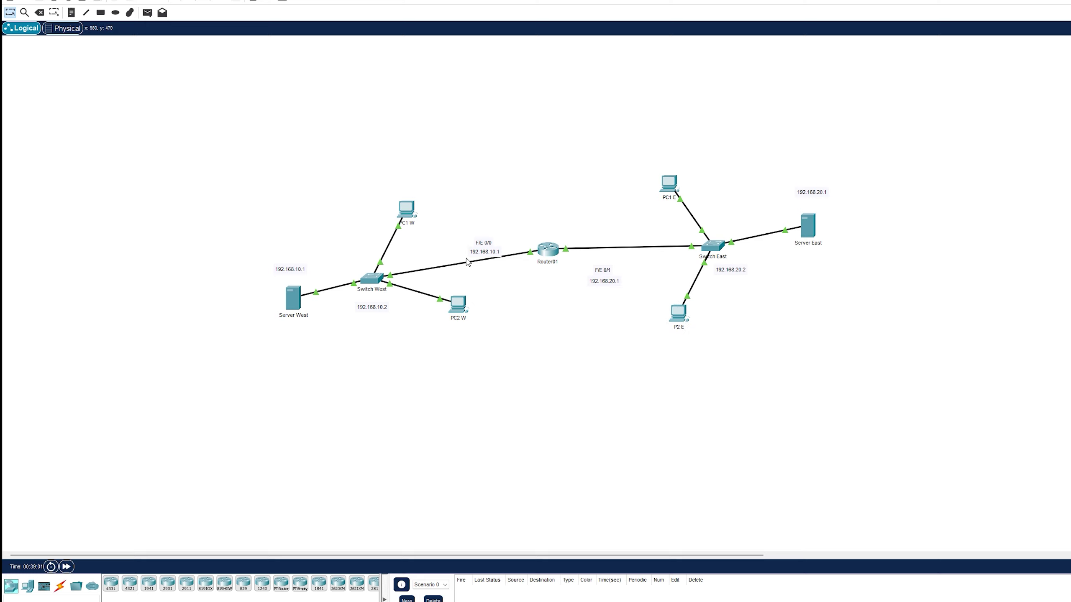